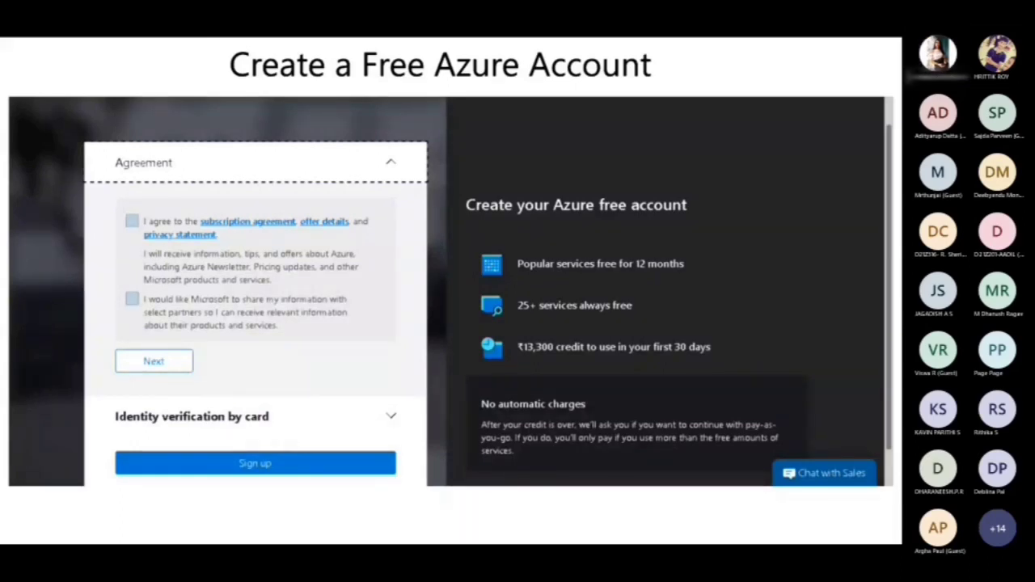
pyautogui.click(851, 263)
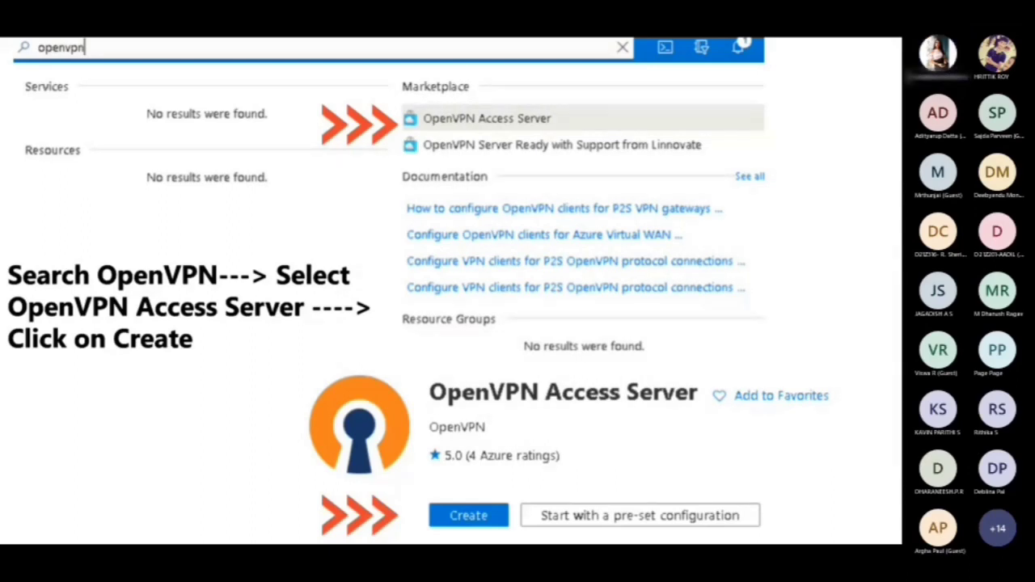
pyautogui.click(819, 188)
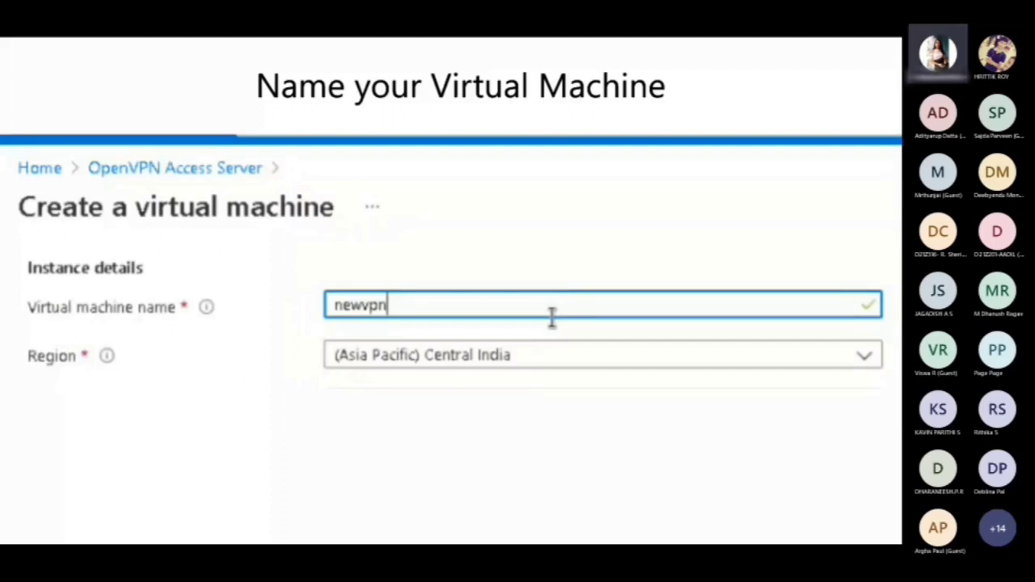
pyautogui.click(703, 237)
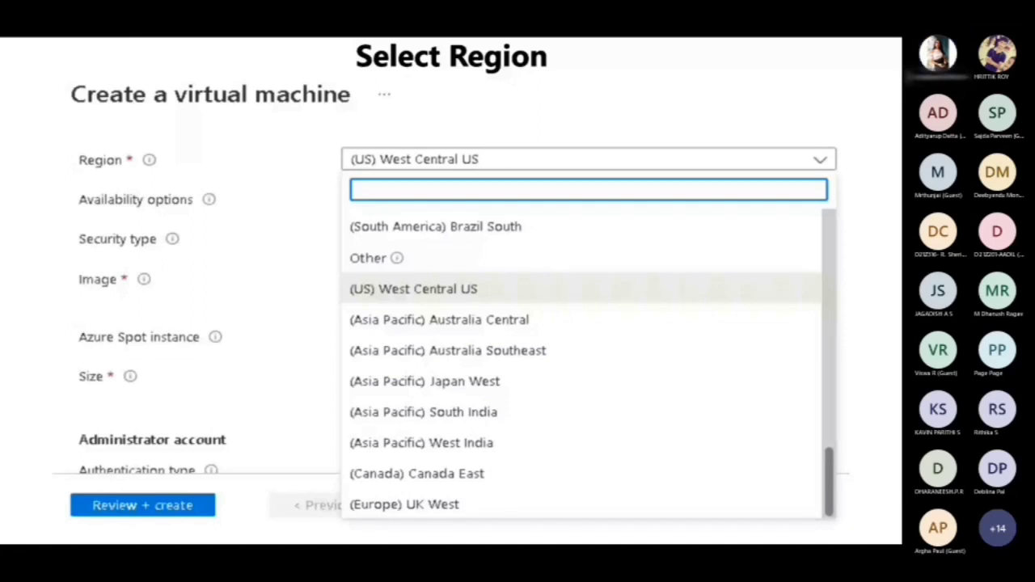
pyautogui.click(857, 280)
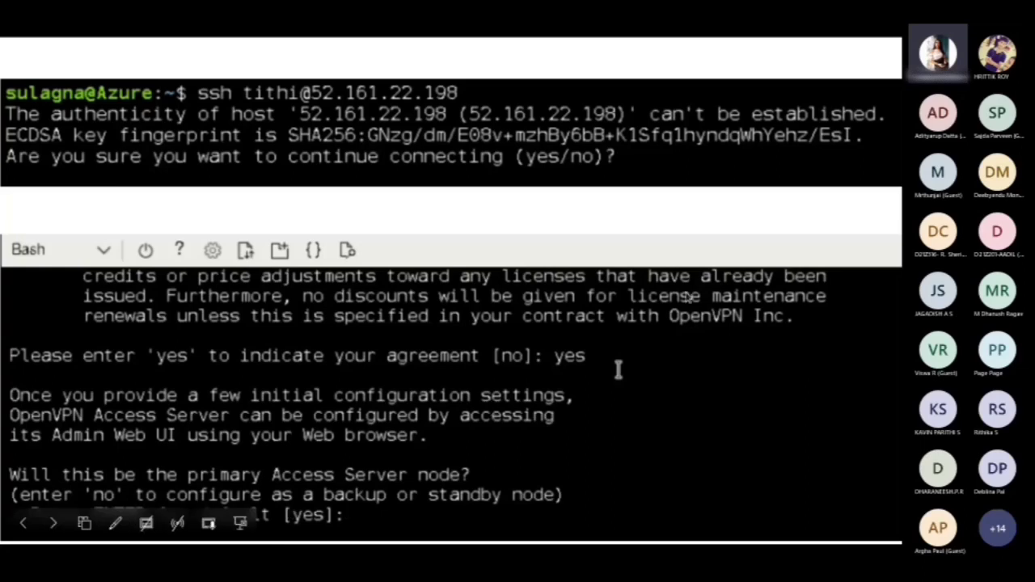
pyautogui.press('Right')
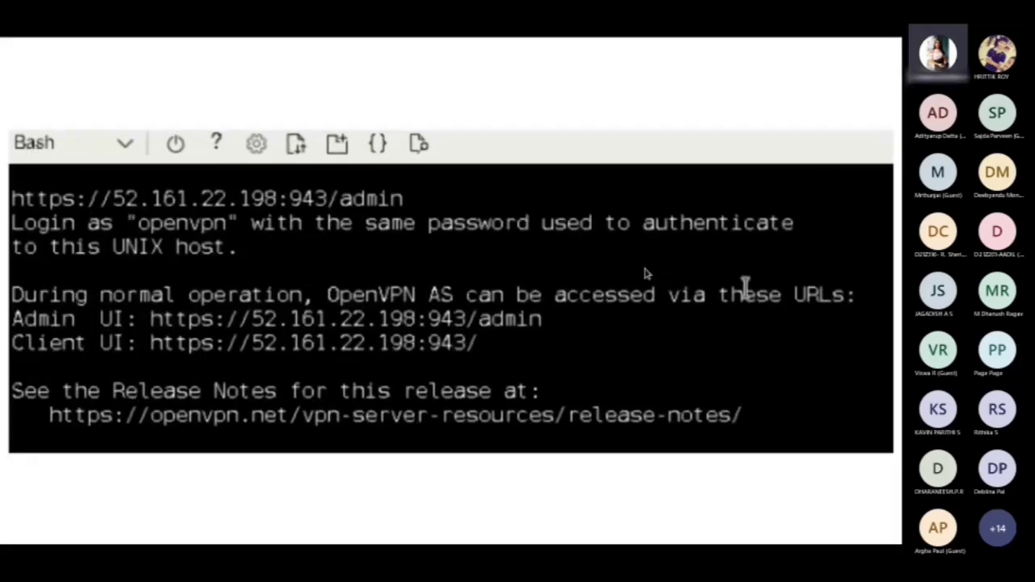
pyautogui.click(731, 250)
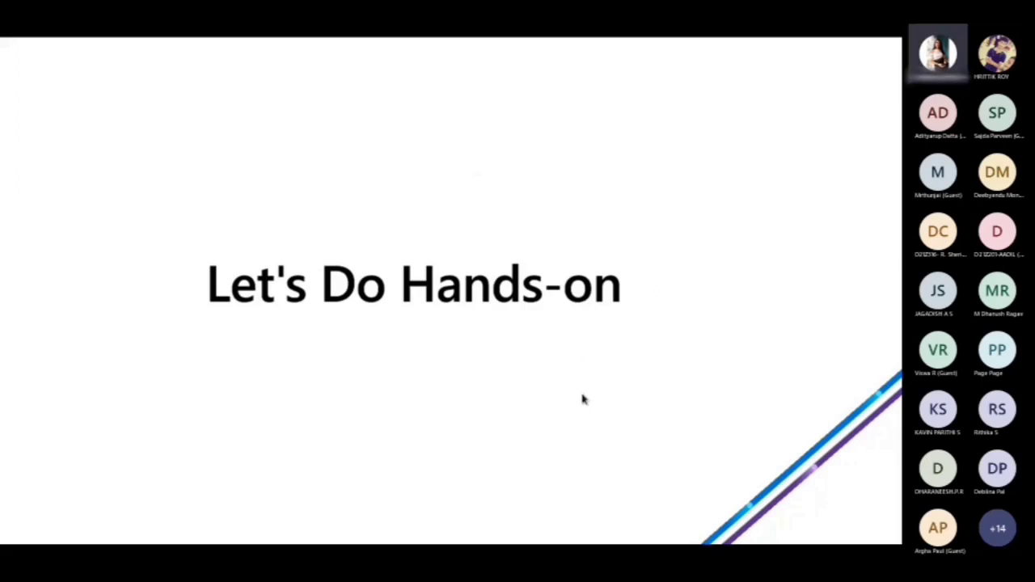
# End the slide show and stop sharing the screen in the Microsoft Teams meeting
pyautogui.press('Escape')
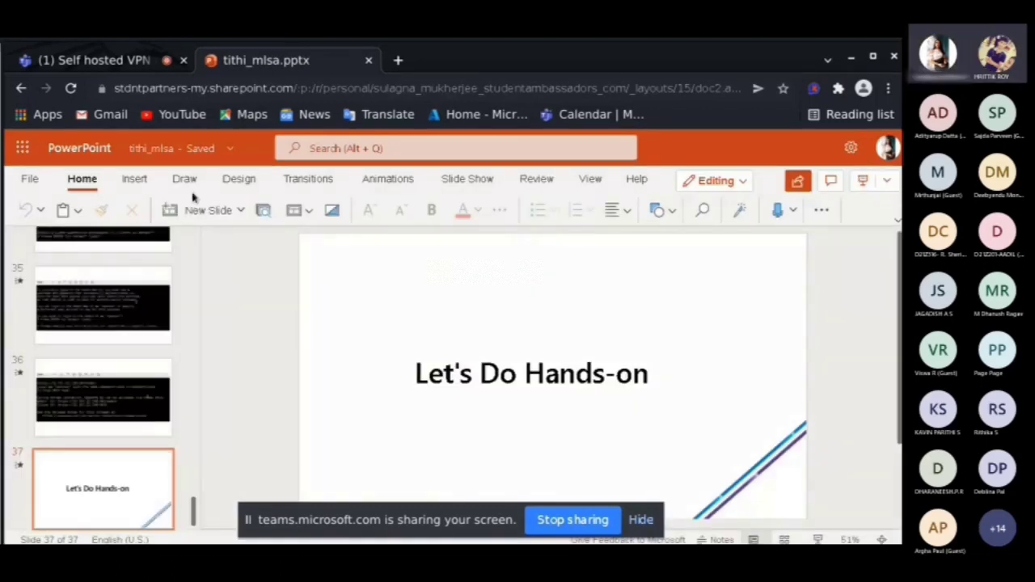
pyautogui.click(95, 61)
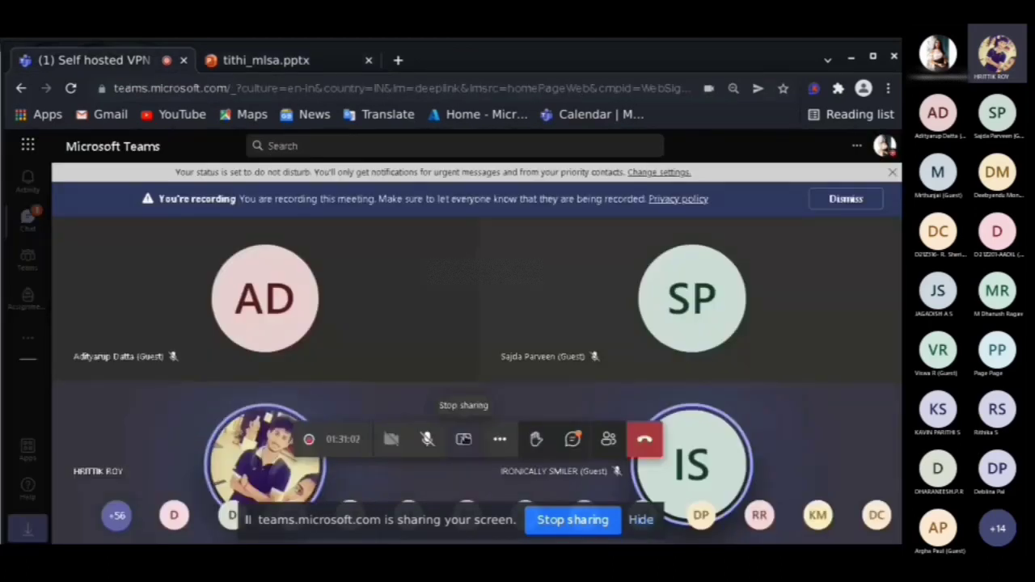
pyautogui.click(466, 440)
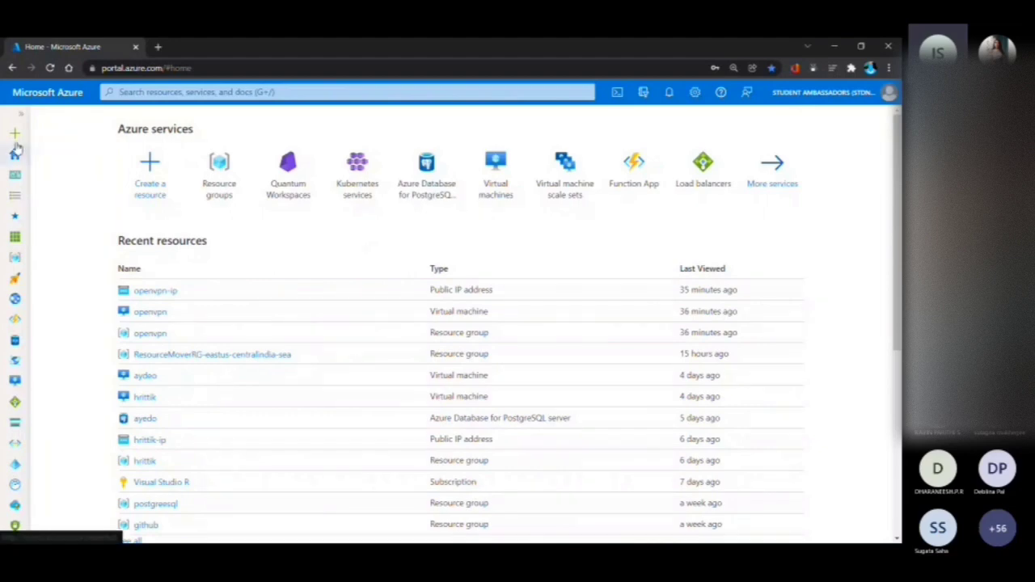
# Search the Azure portal for openvpn and start creating a virtual machine from the OpenVPN Access Server marketplace offer
pyautogui.click(153, 92)
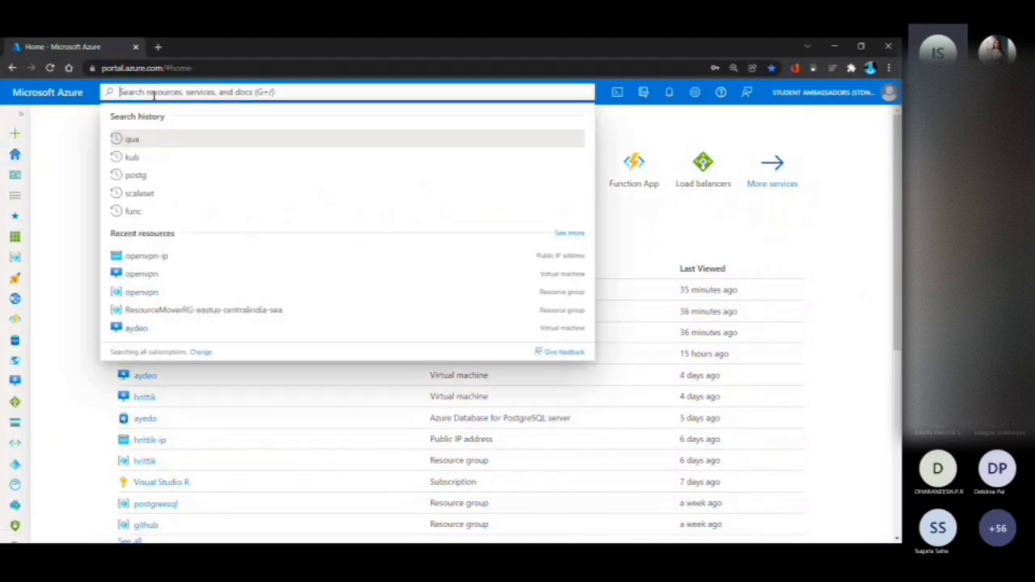
pyautogui.write('openvpn')
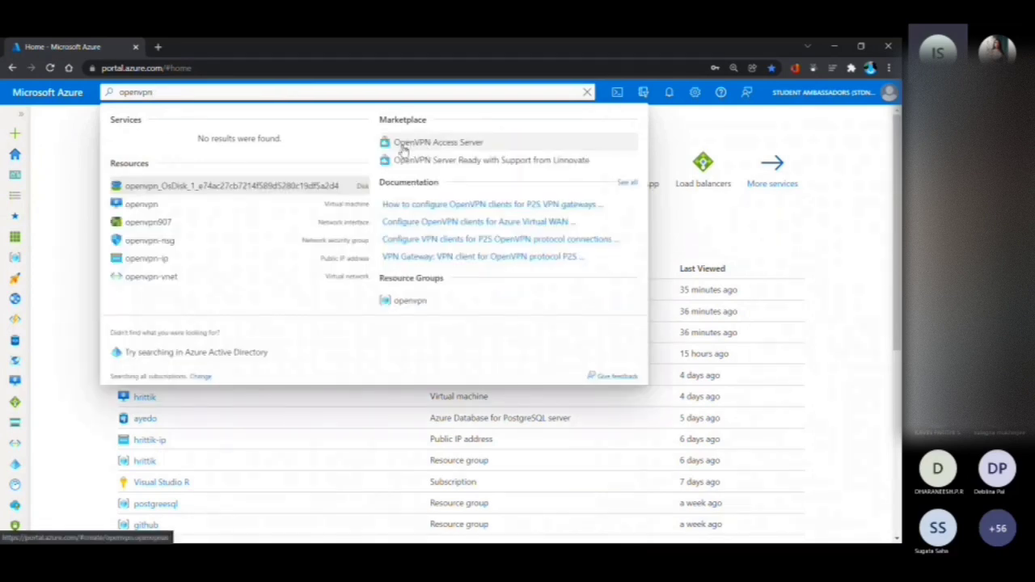
pyautogui.click(462, 143)
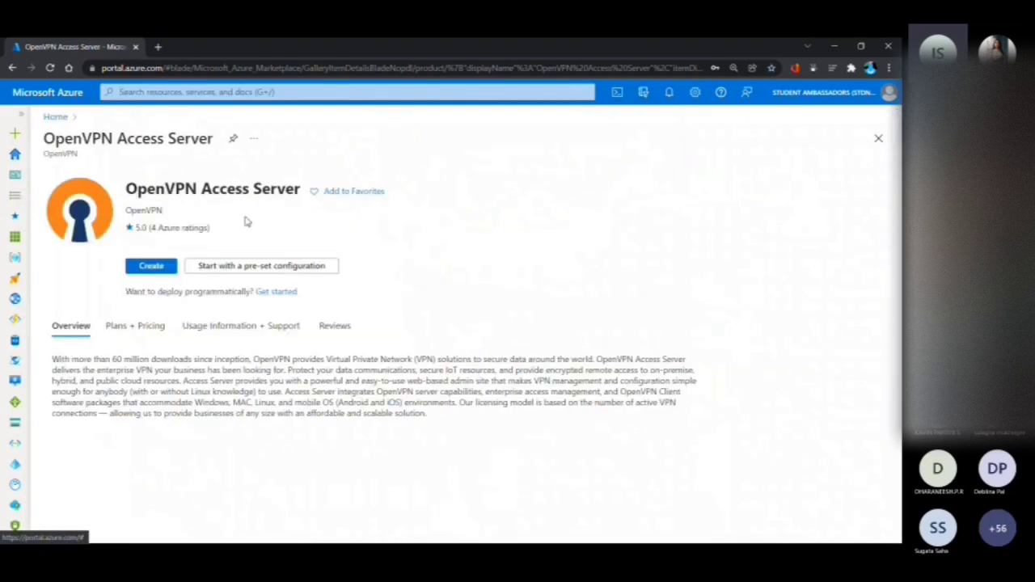
pyautogui.click(153, 267)
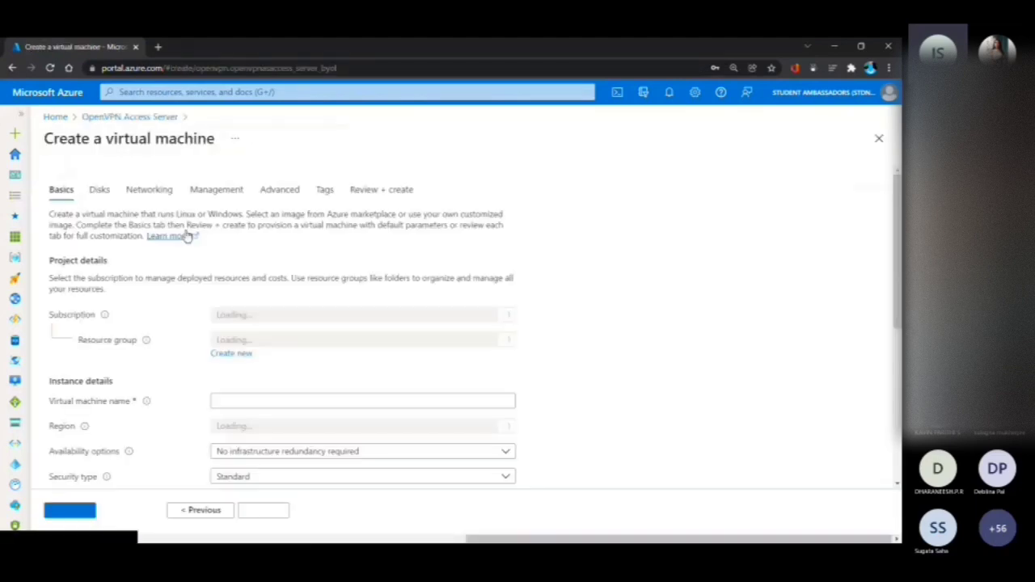
# Create a new resource group named openvpn for the virtual machine
pyautogui.scroll(-2, 186, 234)
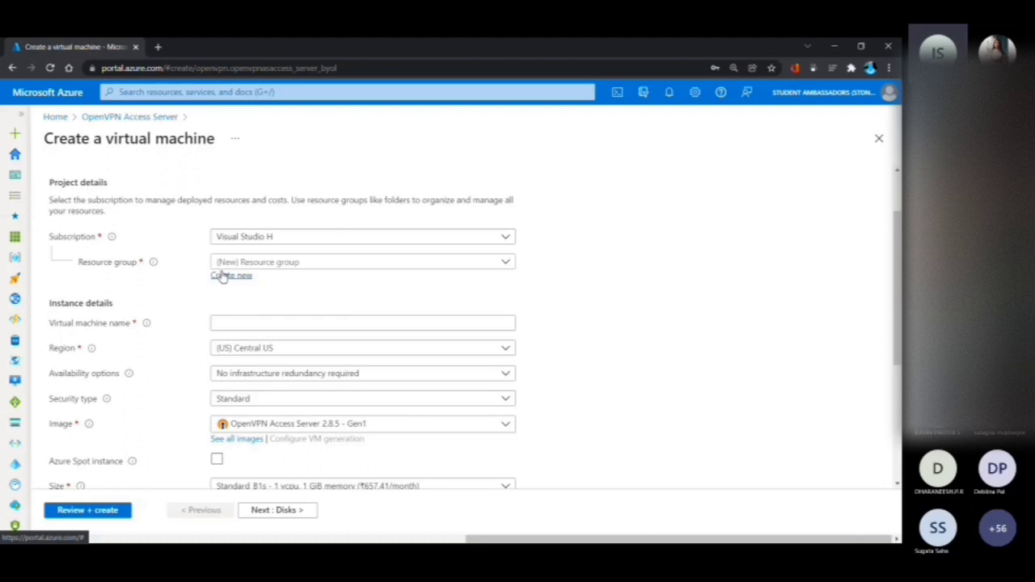
pyautogui.click(223, 276)
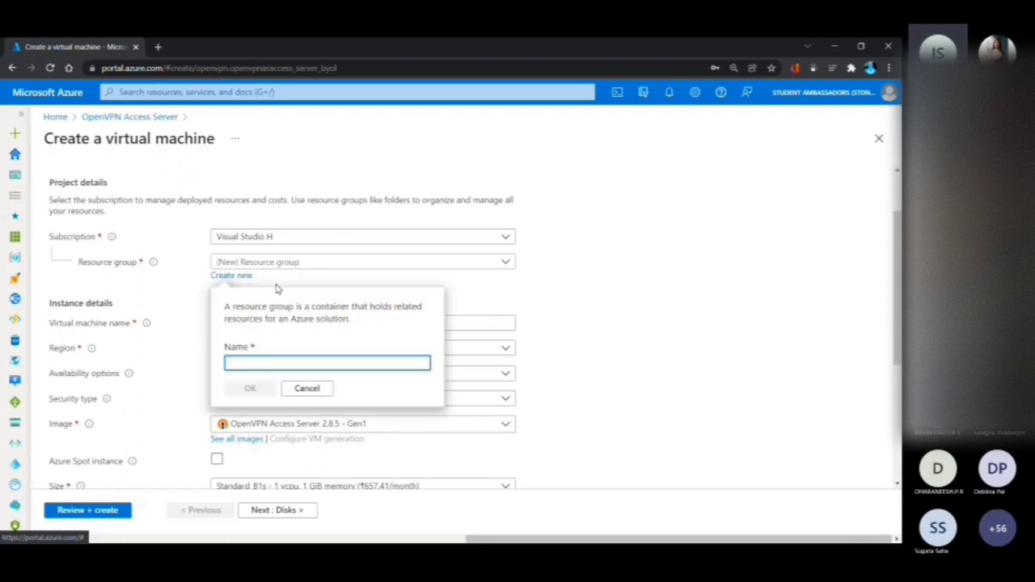
pyautogui.write('openvpn')
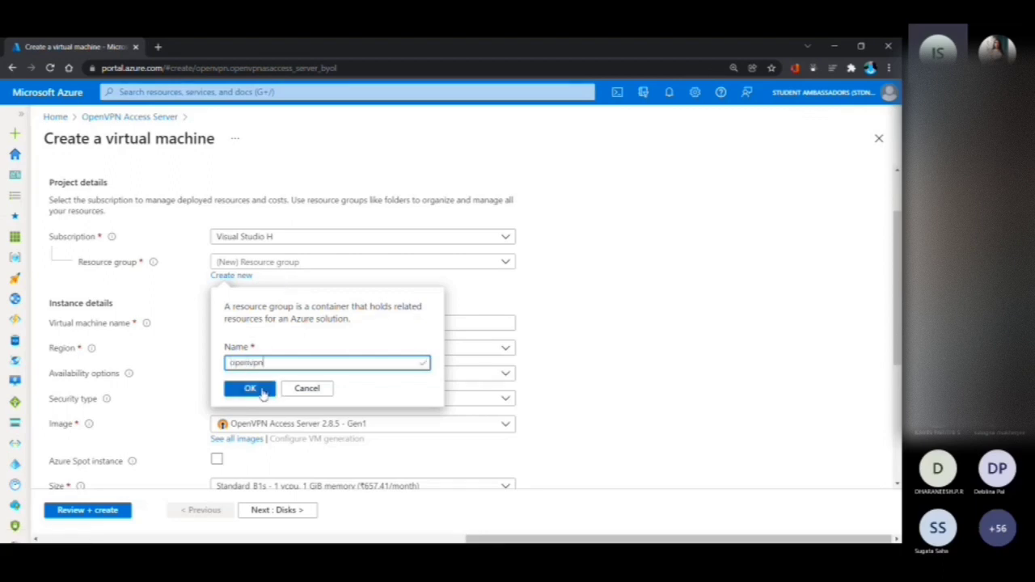
pyautogui.click(261, 391)
# Name the virtual machine openvpn and set its region to (US) East US
pyautogui.click(249, 324)
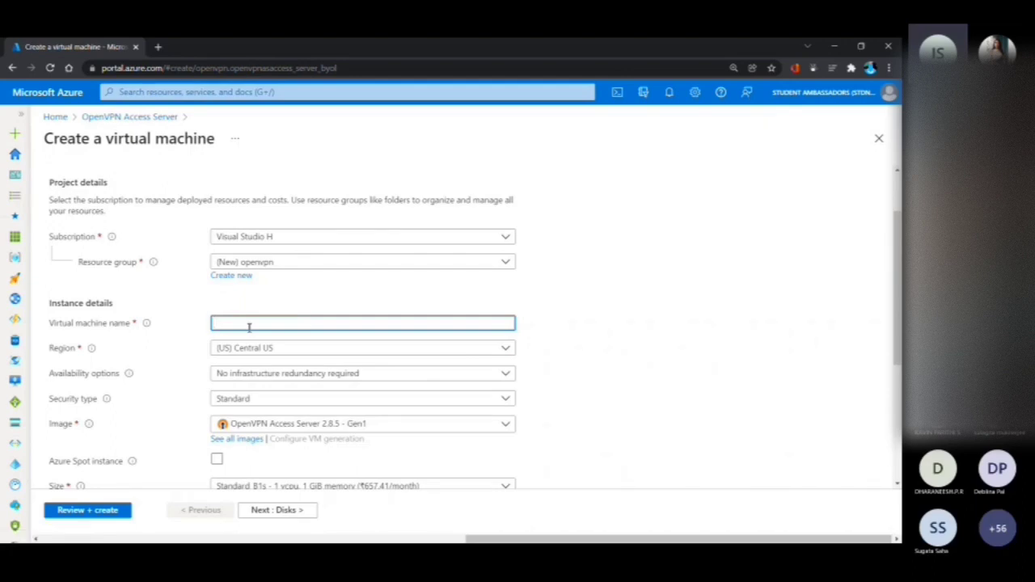
pyautogui.write('openvpn')
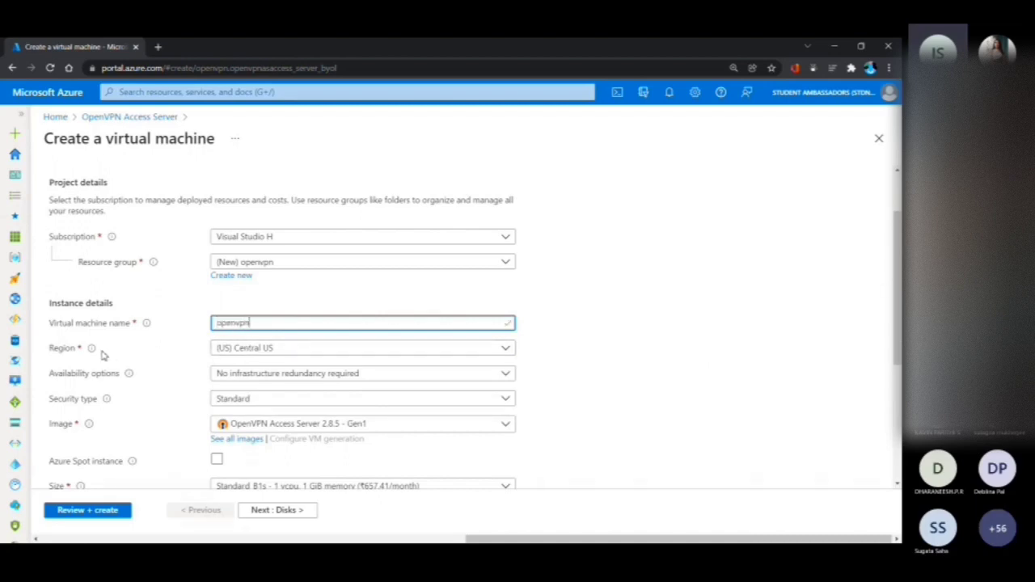
pyautogui.click(229, 349)
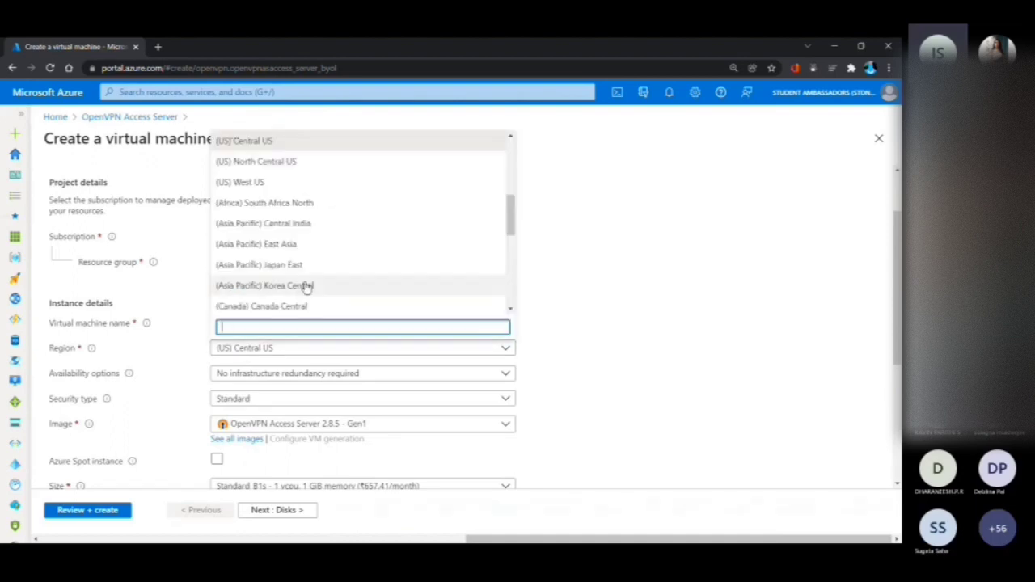
pyautogui.scroll(5, 306, 287)
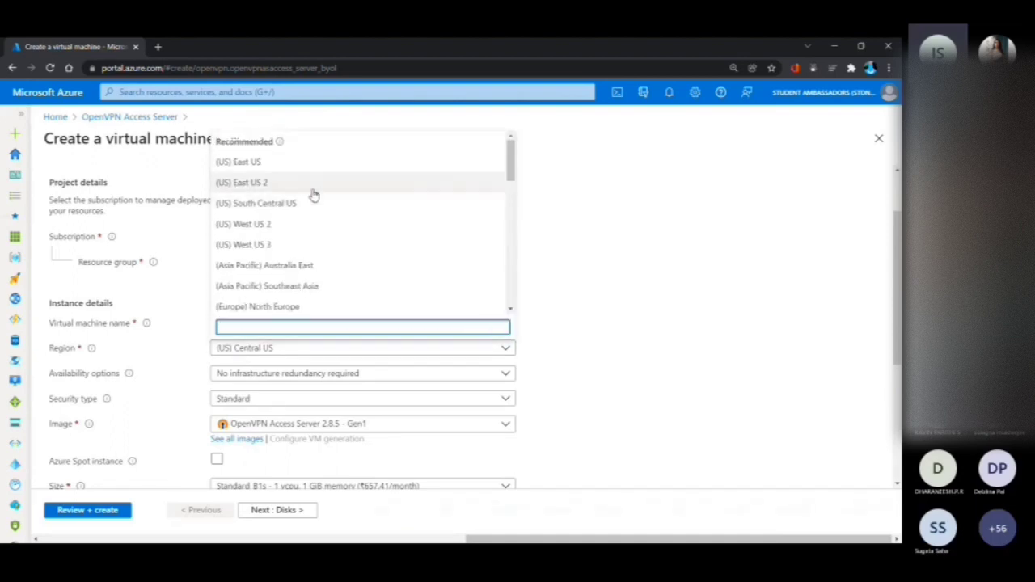
pyautogui.scroll(-5, 314, 195)
pyautogui.scroll(6, 313, 195)
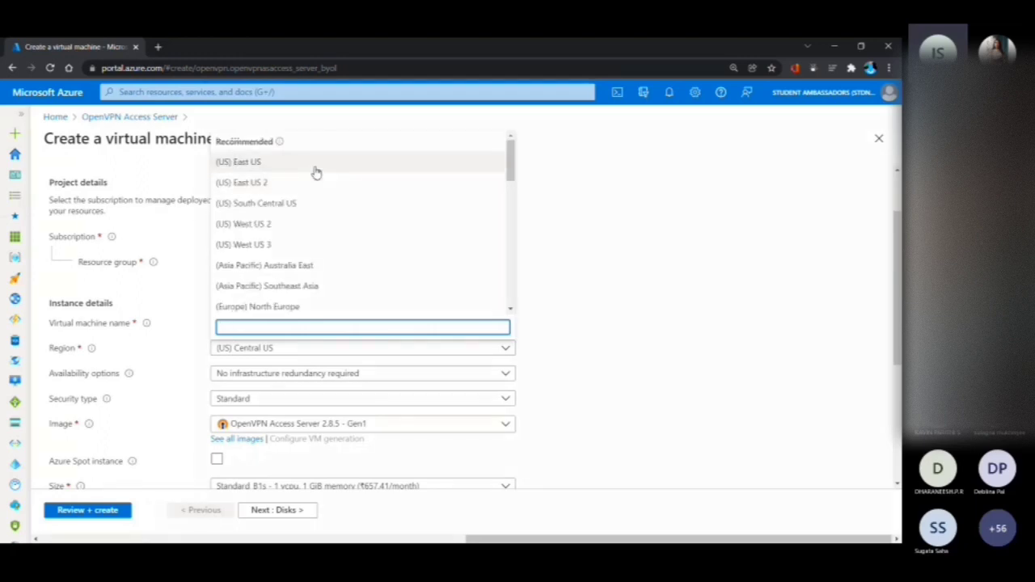
pyautogui.click(316, 173)
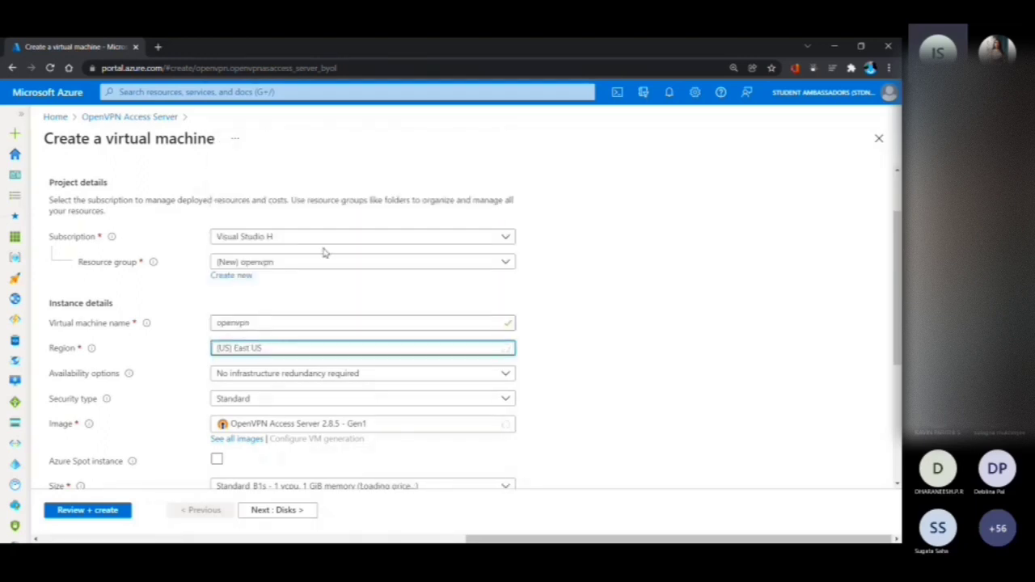
# Review the available virtual machine sizes and choose Standard_B1s with 1 vcpu and 1 GiB memory
pyautogui.scroll(-3, 324, 253)
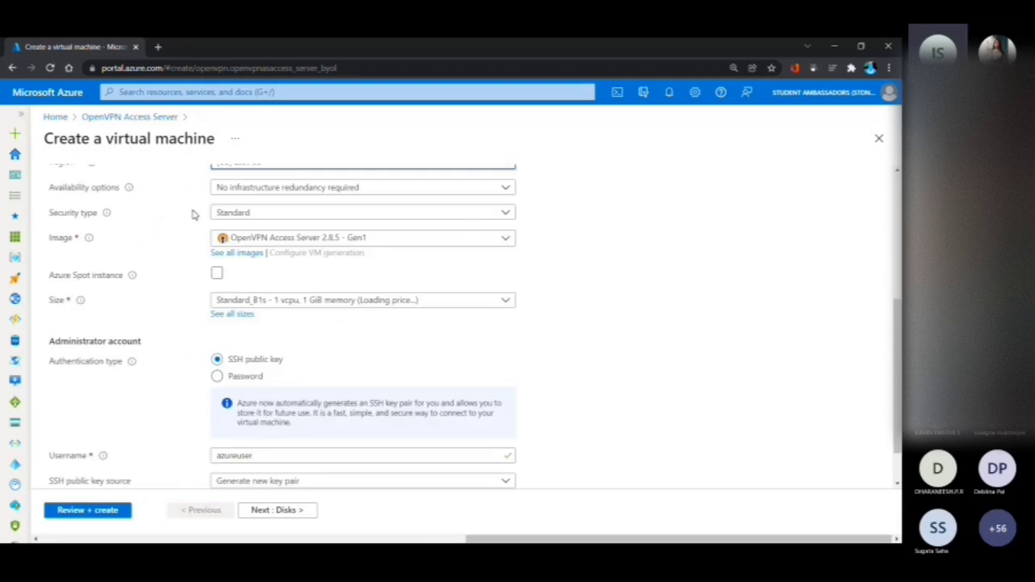
pyautogui.scroll(-2, 217, 313)
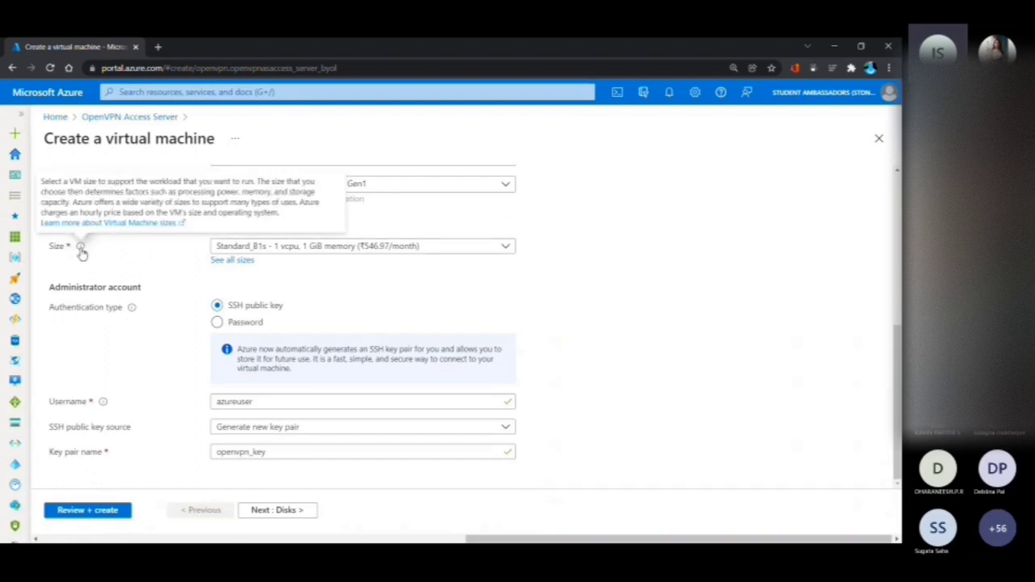
pyautogui.click(254, 247)
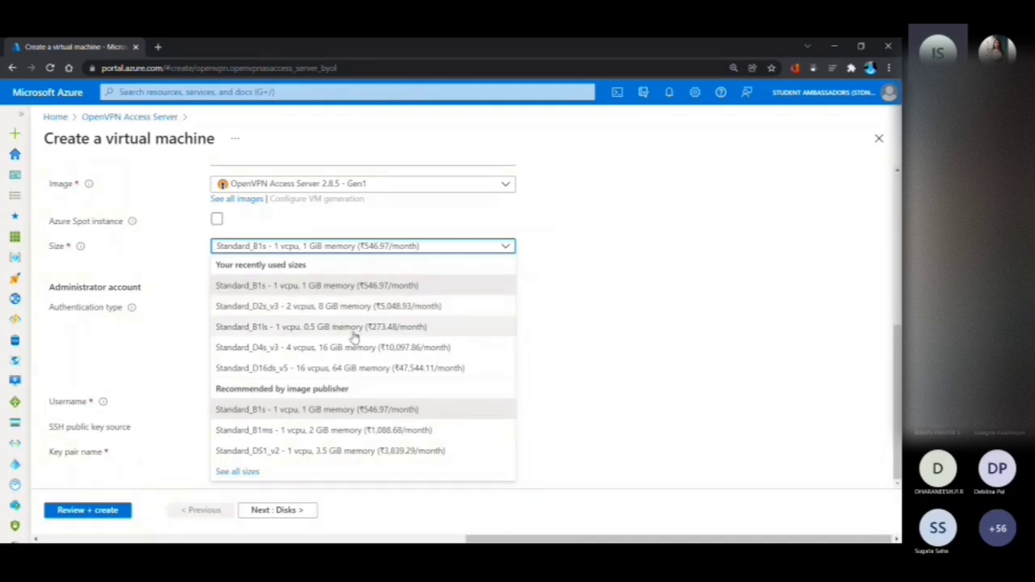
pyautogui.click(393, 291)
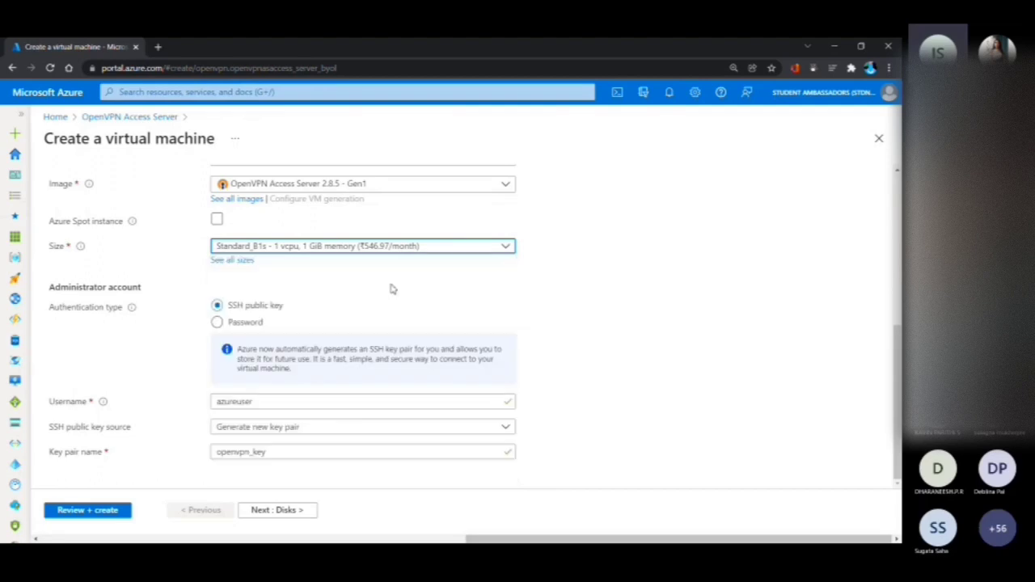
pyautogui.click(405, 245)
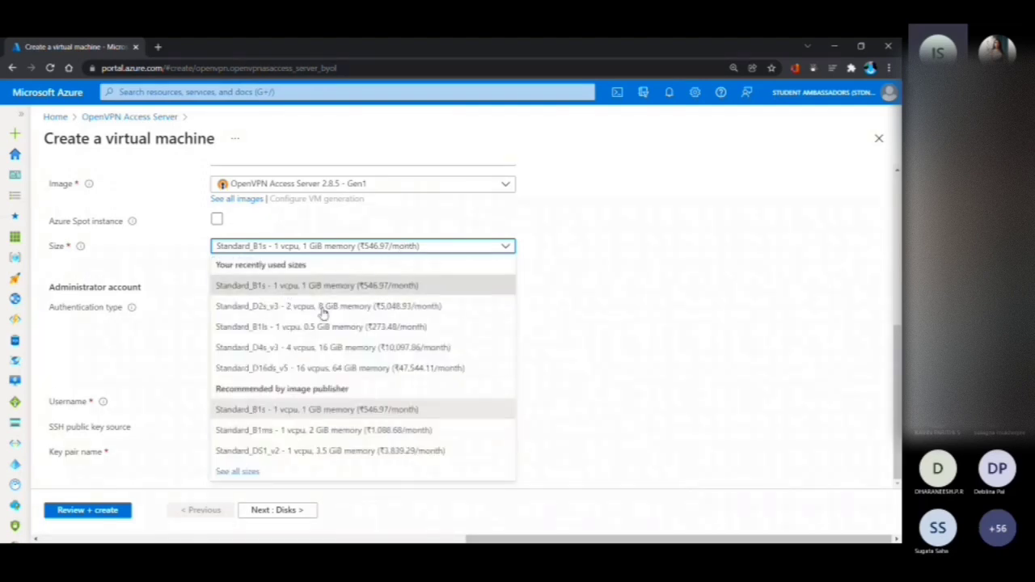
pyautogui.click(793, 143)
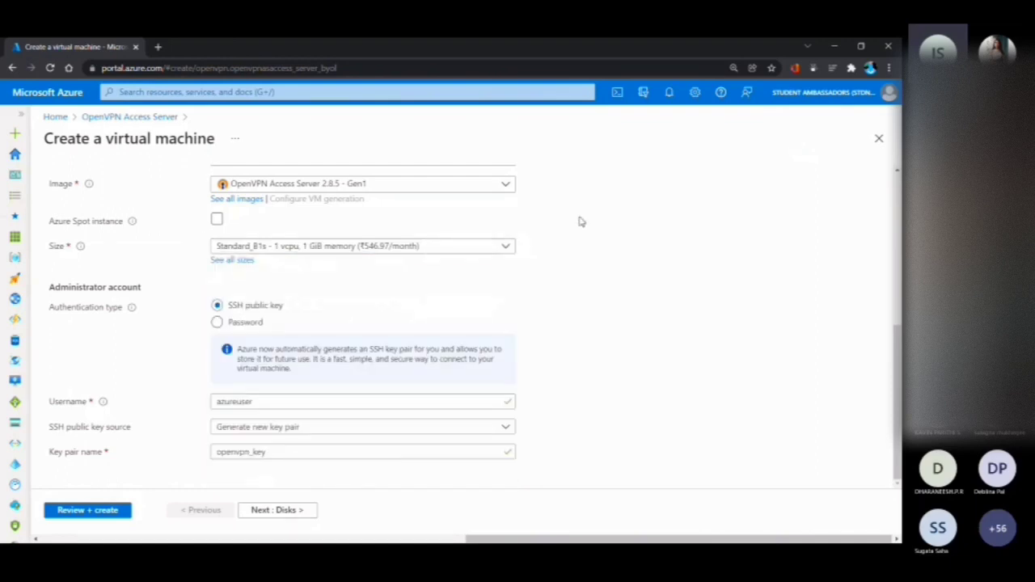
# Set the administrator account's authentication type to Password and enter openvpn as the username
pyautogui.click(229, 323)
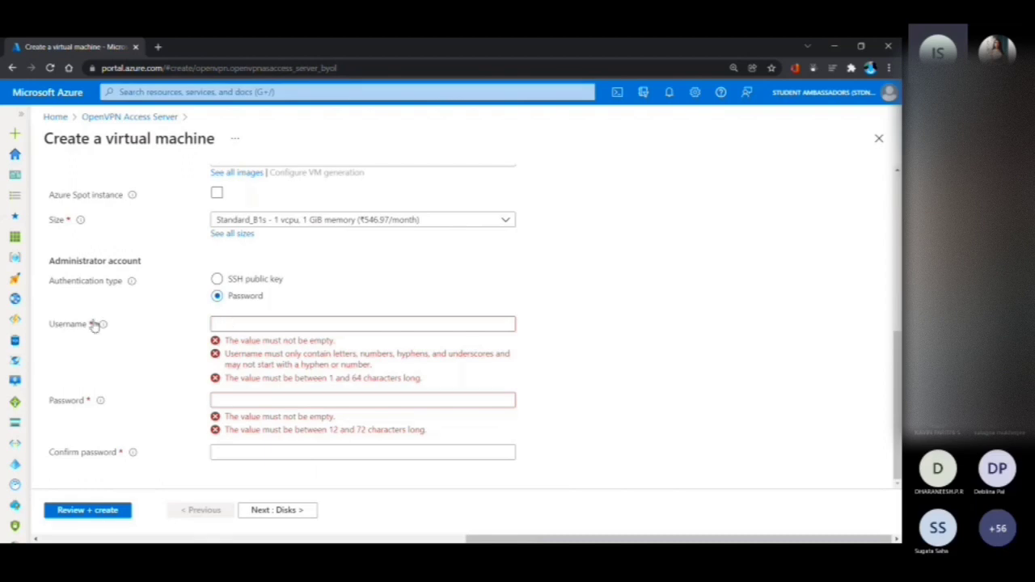
pyautogui.click(225, 322)
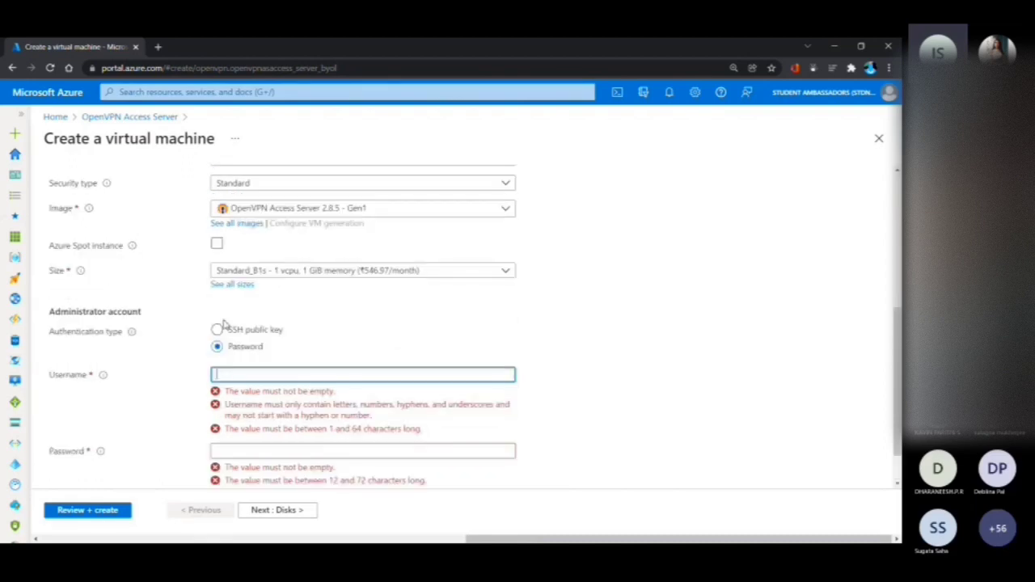
pyautogui.write('openvpn')
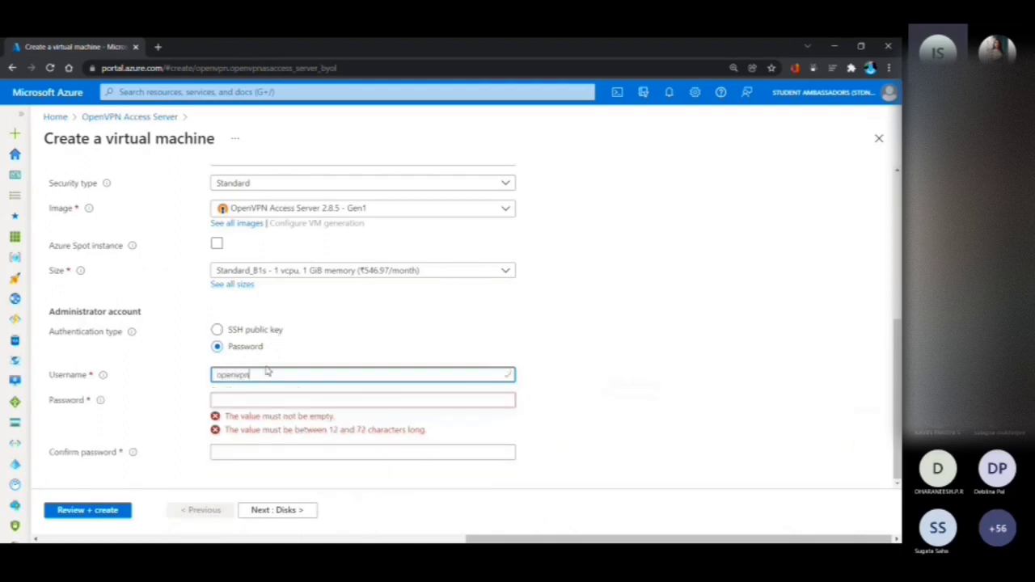
# Enter the administrator account password and repeat it in the confirmation field
pyautogui.click(262, 396)
pyautogui.write('•••••••••••••••')
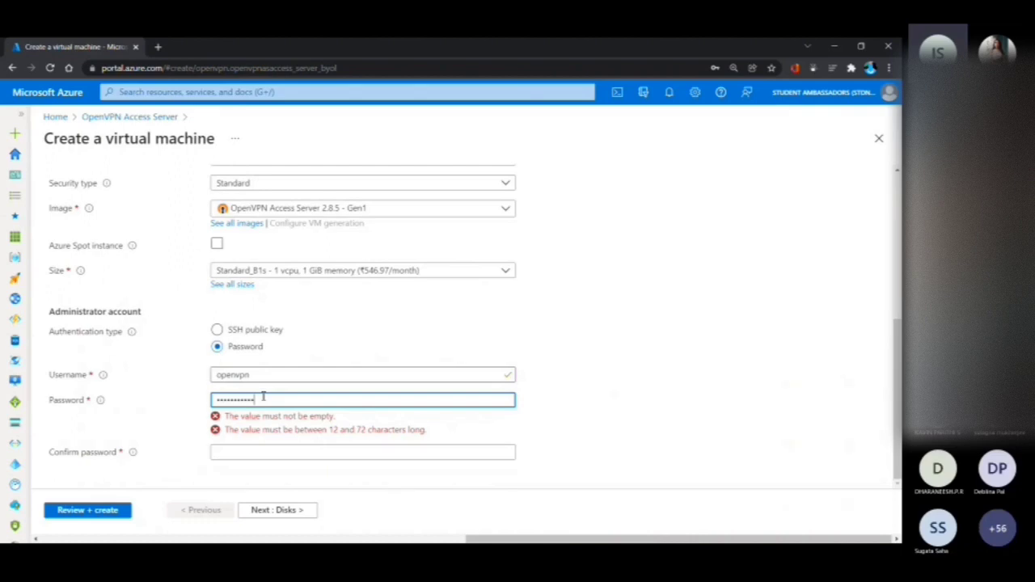
pyautogui.write('•')
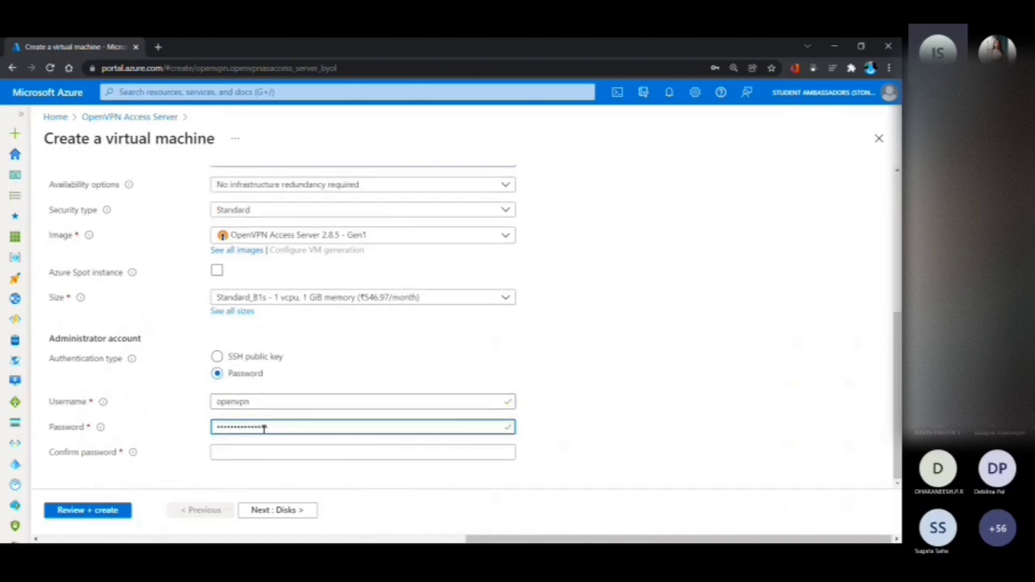
pyautogui.click(269, 445)
pyautogui.write('•••••••••')
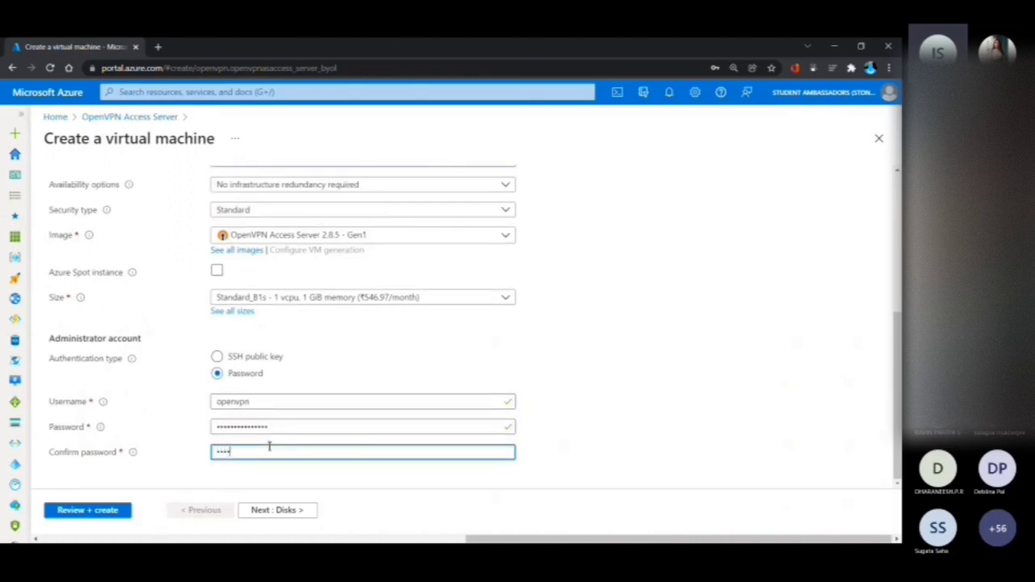
pyautogui.write('•••')
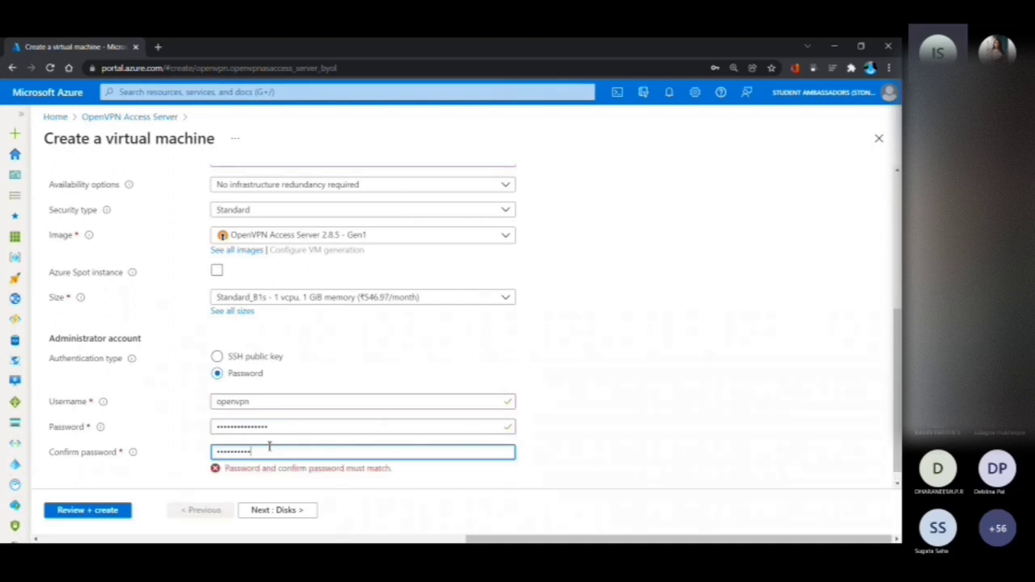
pyautogui.write('••••')
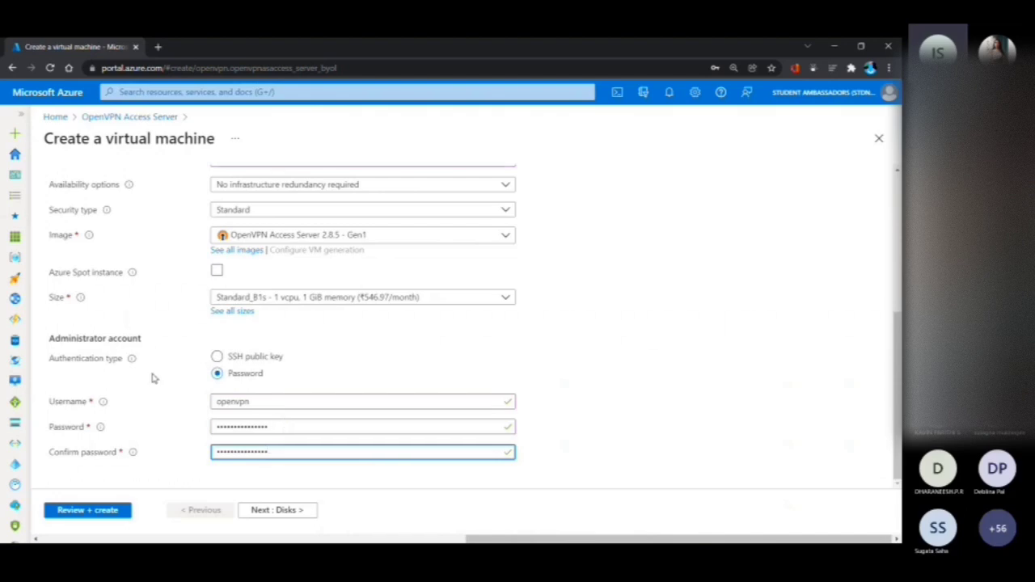
# Validate the virtual machine configuration and create the OpenVPN Access Server virtual machine
pyautogui.scroll(5, 153, 427)
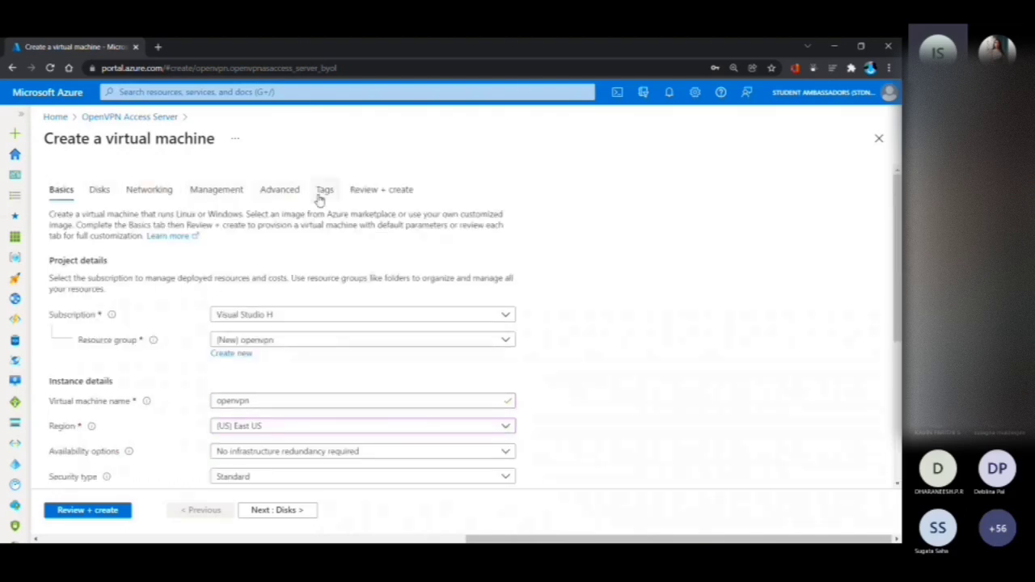
pyautogui.click(91, 510)
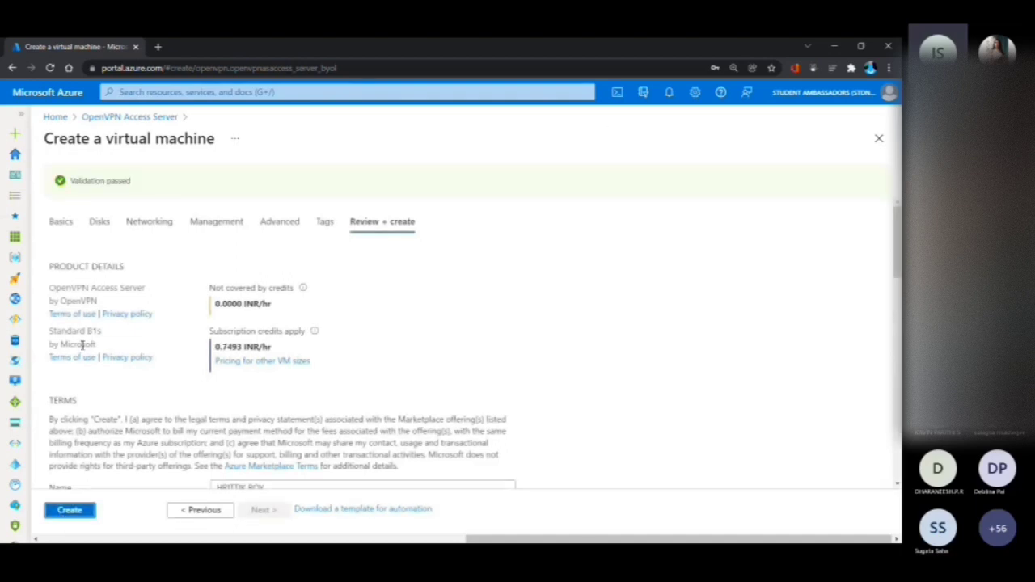
pyautogui.tripleClick(110, 185)
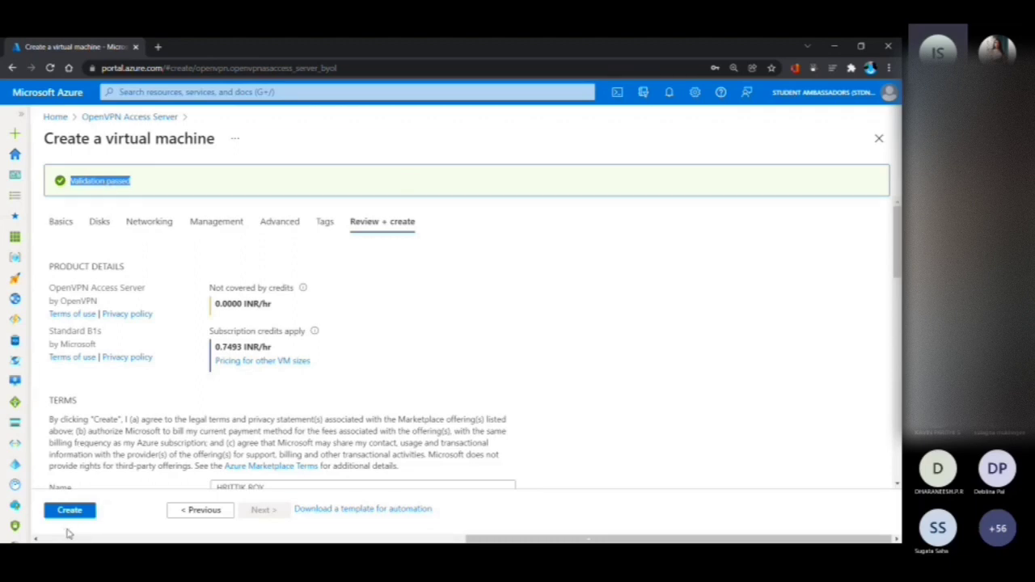
pyautogui.click(73, 511)
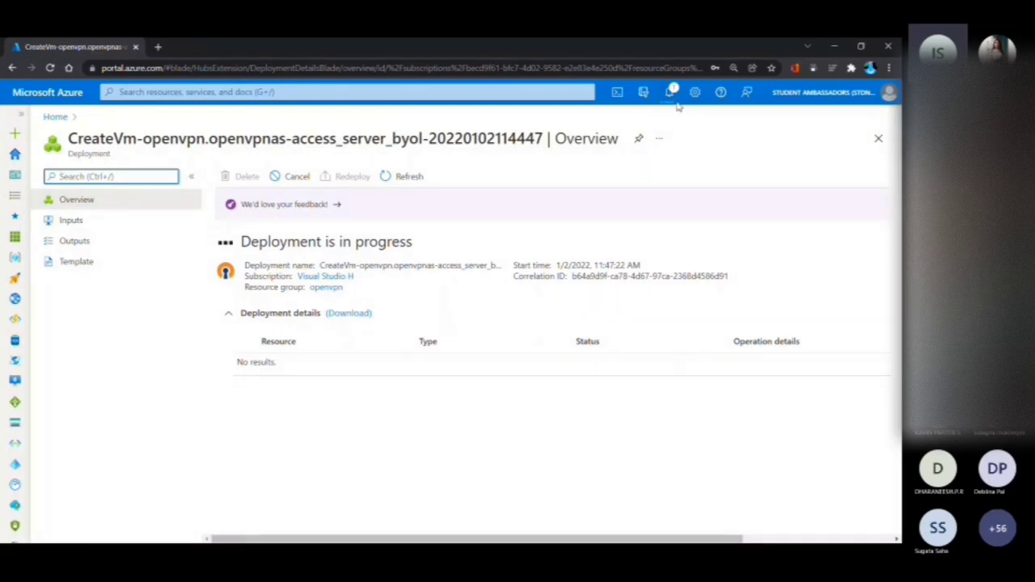
# Monitor the virtual machine's deployment progress through the portal notifications and the deployment overview
pyautogui.click(671, 94)
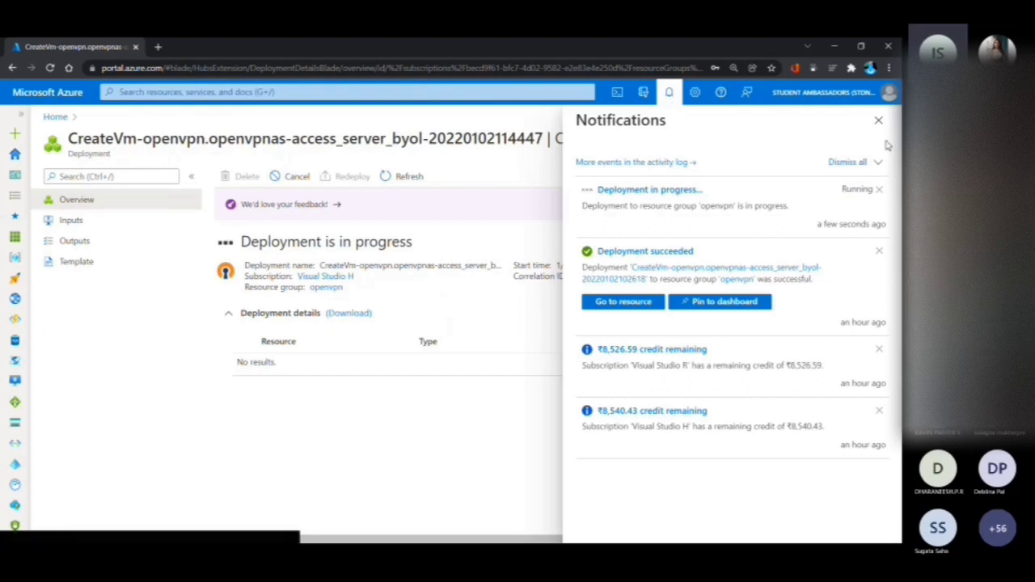
pyautogui.click(879, 122)
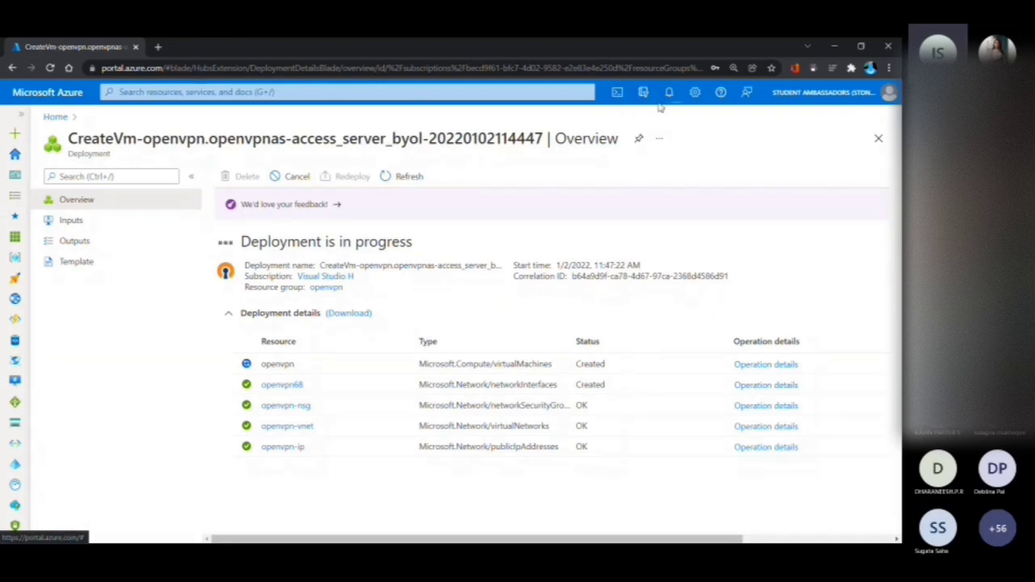
pyautogui.click(668, 93)
pyautogui.click(879, 350)
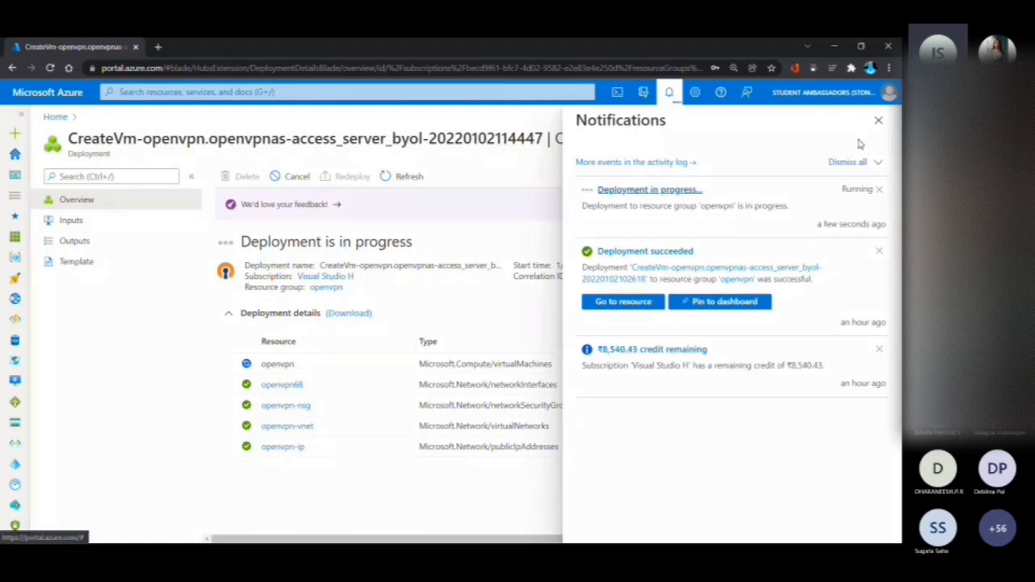
pyautogui.click(878, 120)
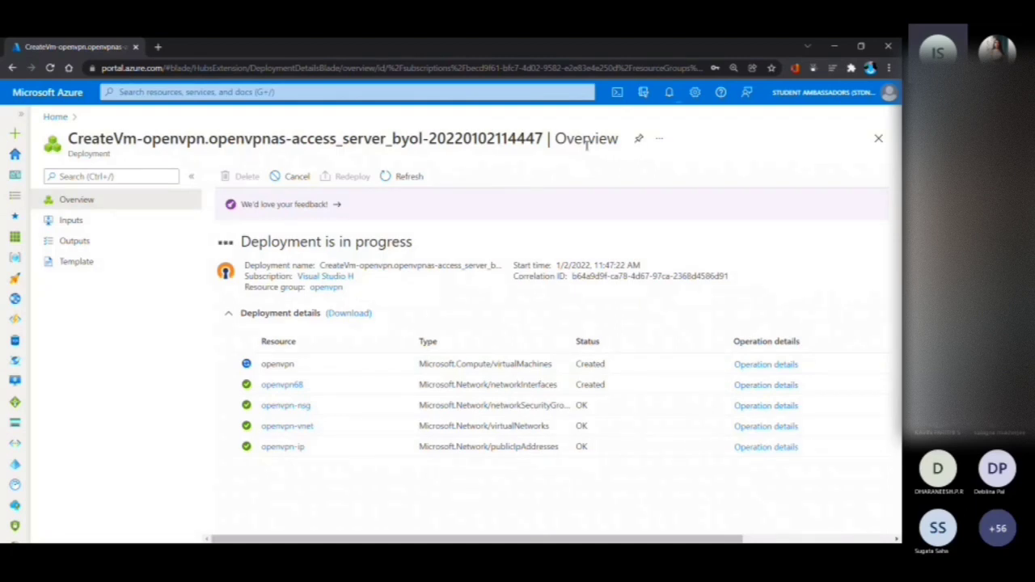
pyautogui.tripleClick(227, 248)
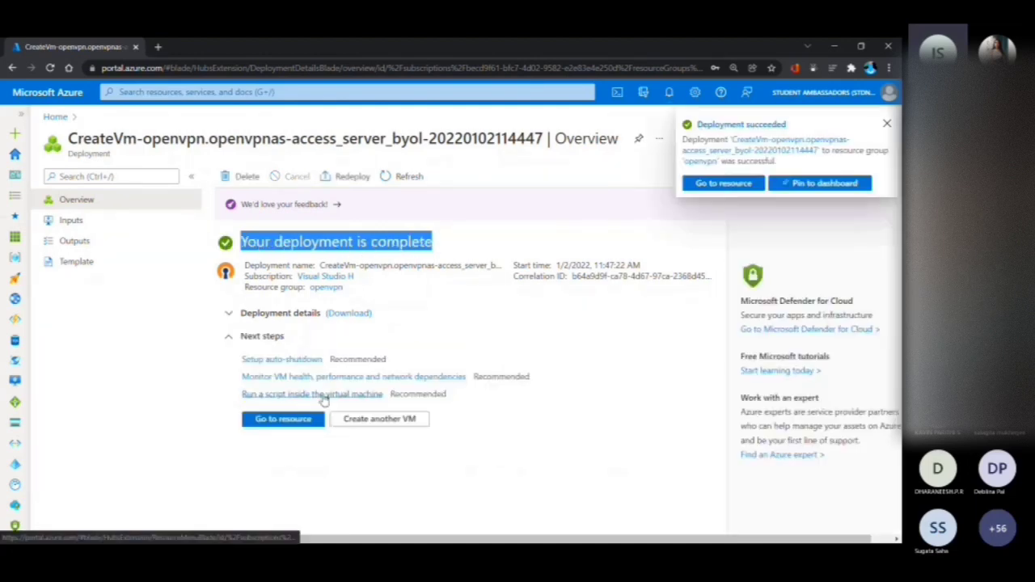
# Open the deployed openvpn virtual machine's resource page and start a Bash Cloud Shell session
pyautogui.click(288, 431)
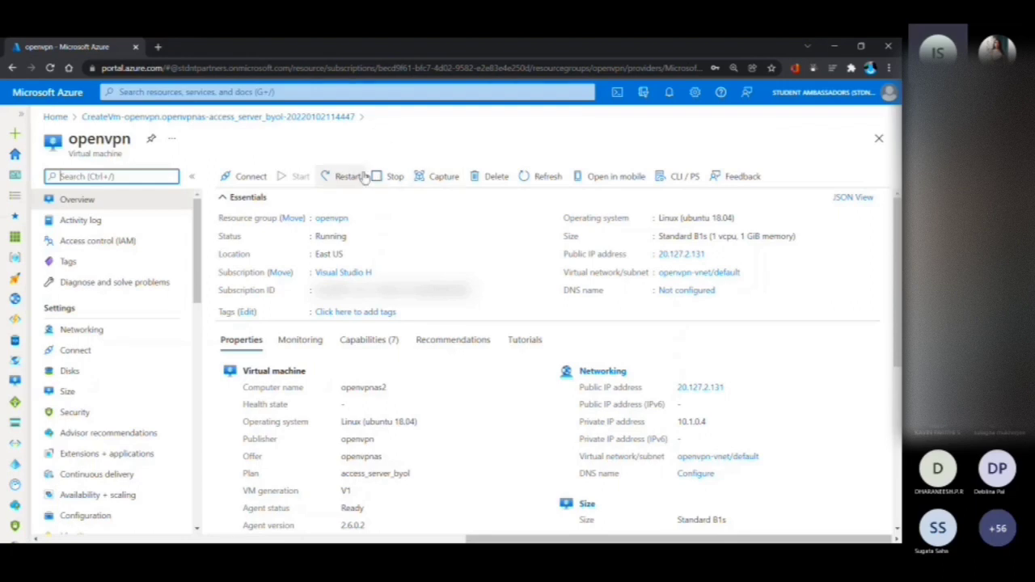
pyautogui.click(621, 95)
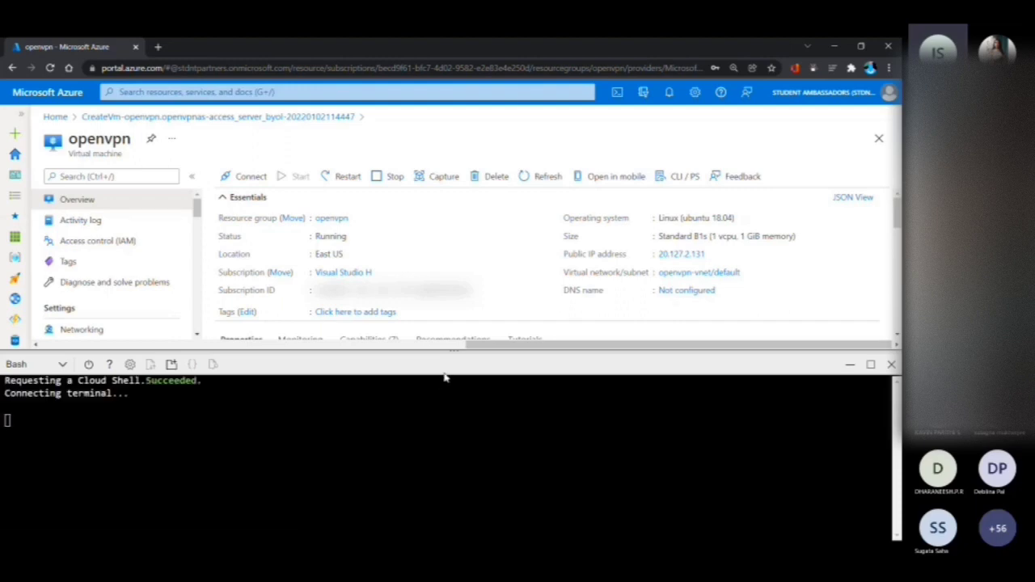
pyautogui.click(714, 255)
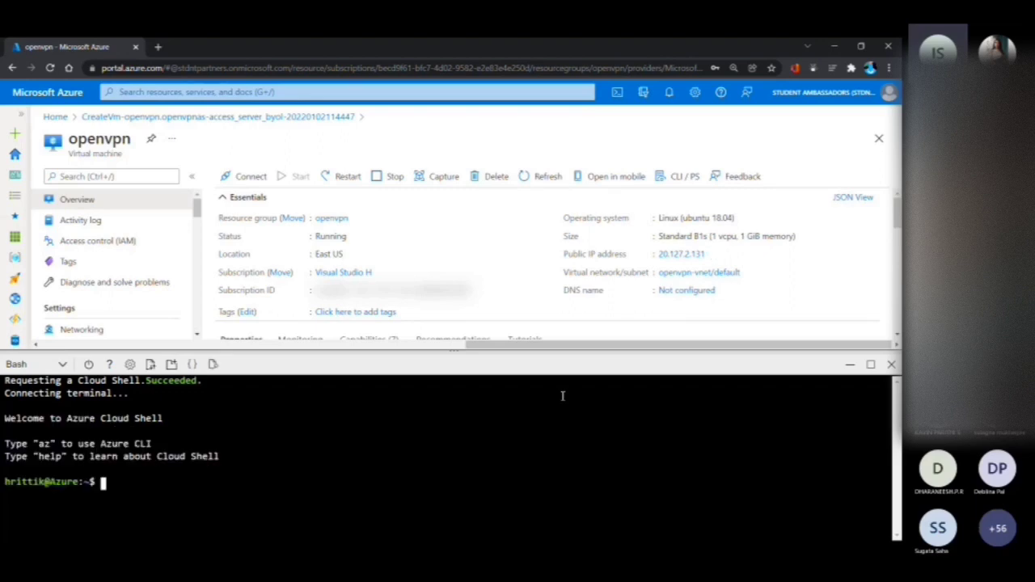
pyautogui.write('ssh openvpn')
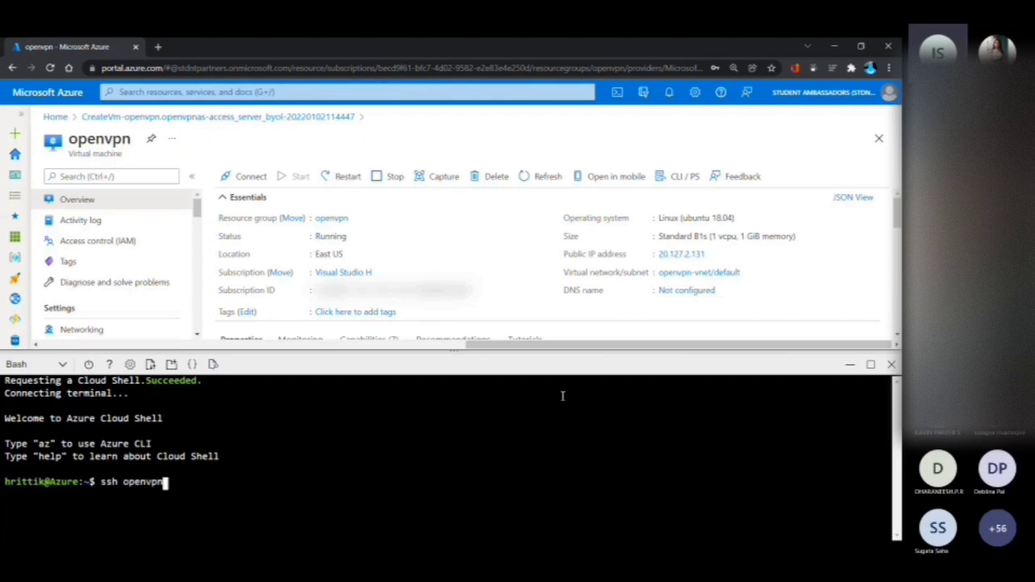
pyautogui.write('@')
pyautogui.rightClick(565, 416)
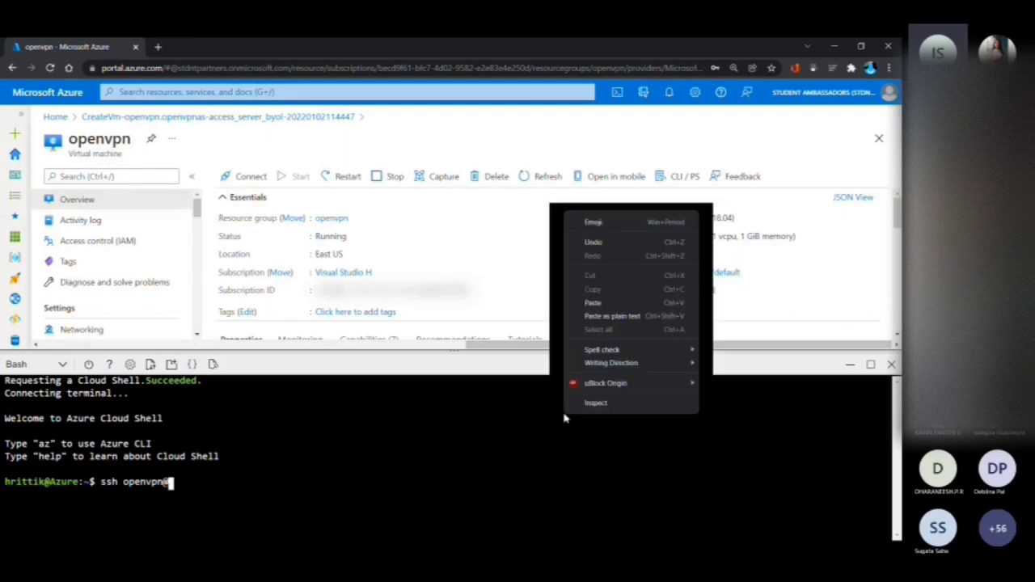
pyautogui.click(626, 304)
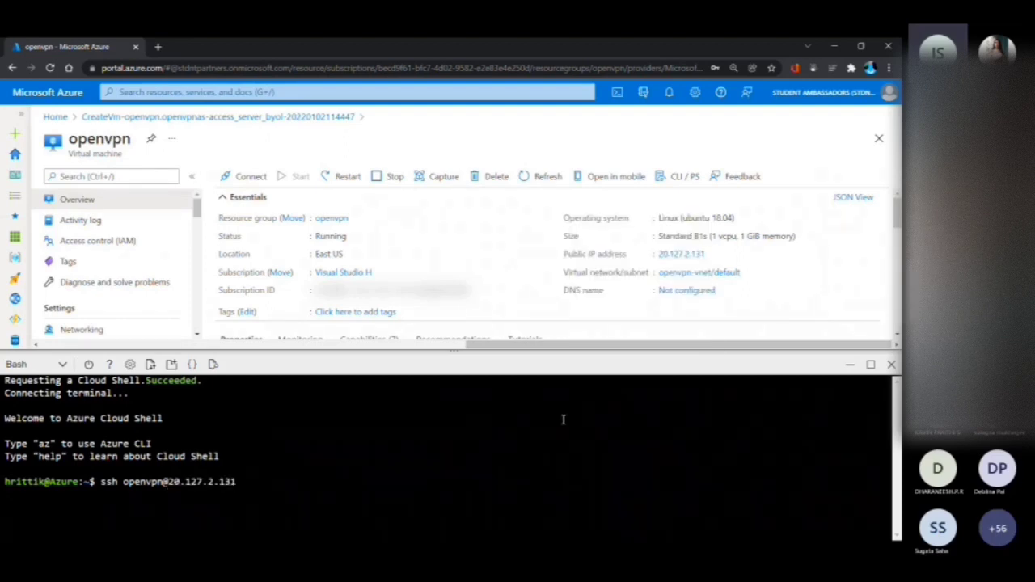
pyautogui.moveTo(515, 351); pyautogui.dragTo(498, 260)
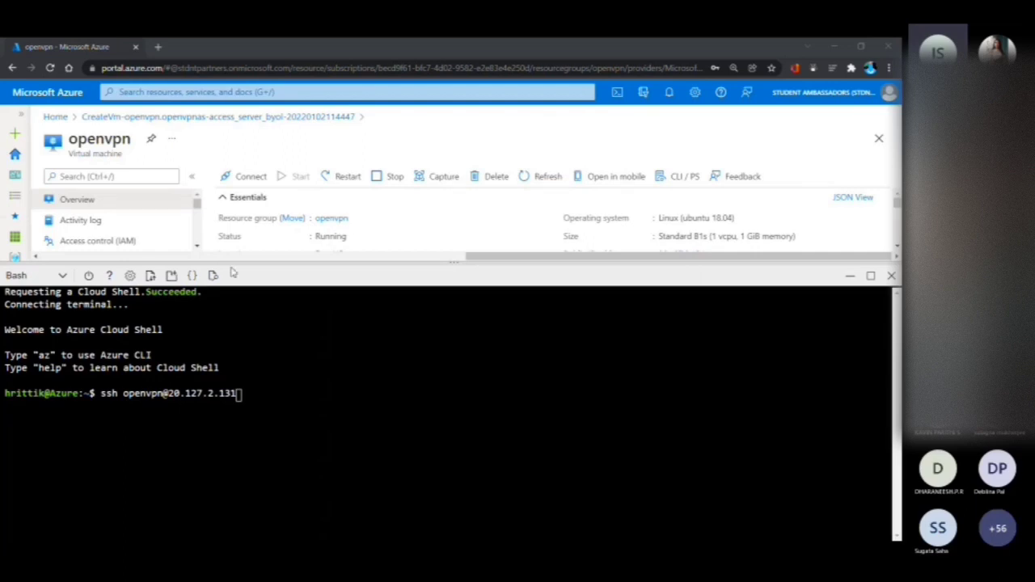
pyautogui.click(157, 346)
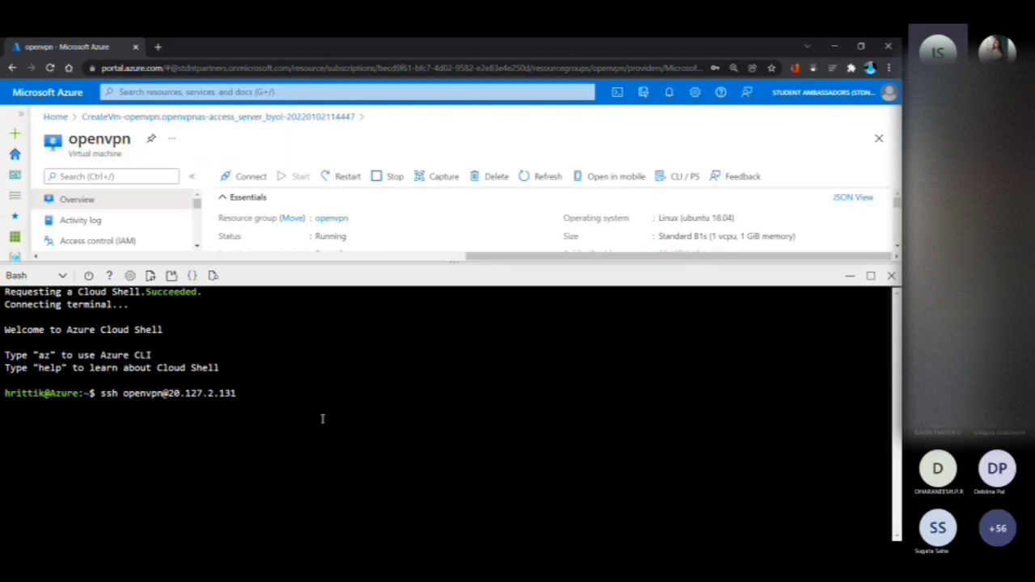
pyautogui.press('Return')
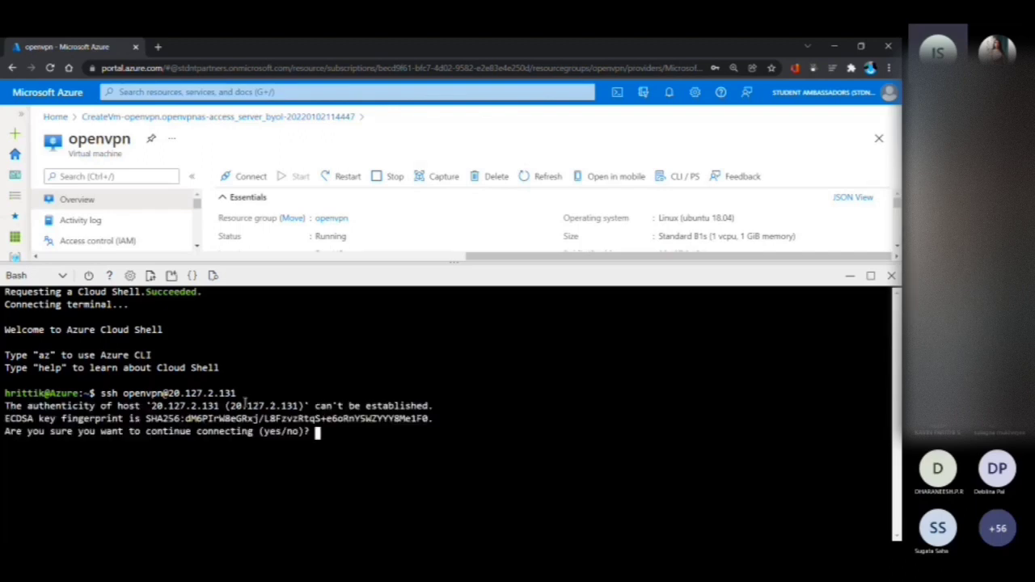
pyautogui.write('yes')
pyautogui.press('Return')
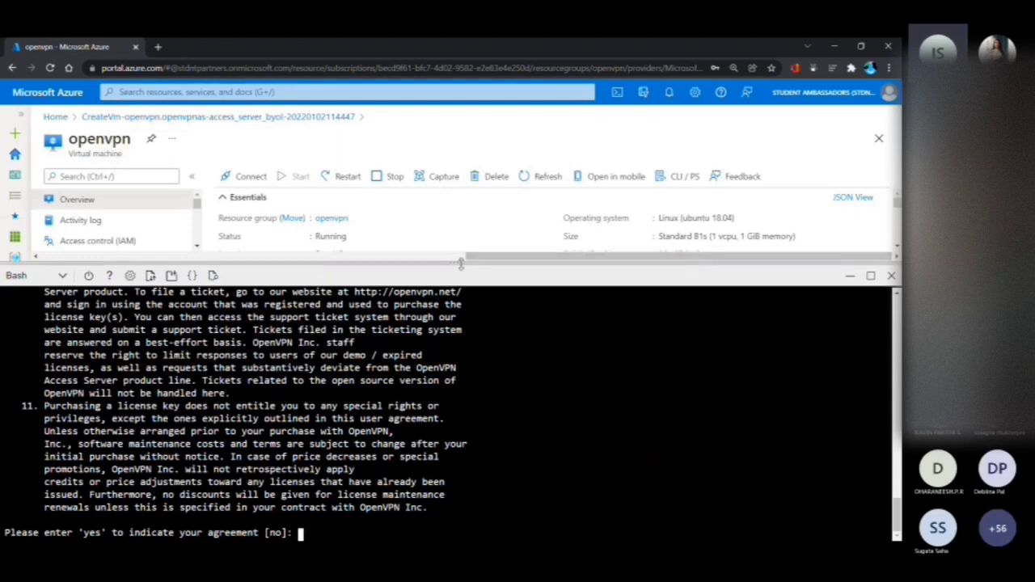
# Enlarge the Cloud Shell, look through the OpenVPN Access Server license agreement and accept it with yes
pyautogui.moveTo(454, 260); pyautogui.dragTo(462, 106)
pyautogui.scroll(10, 435, 215)
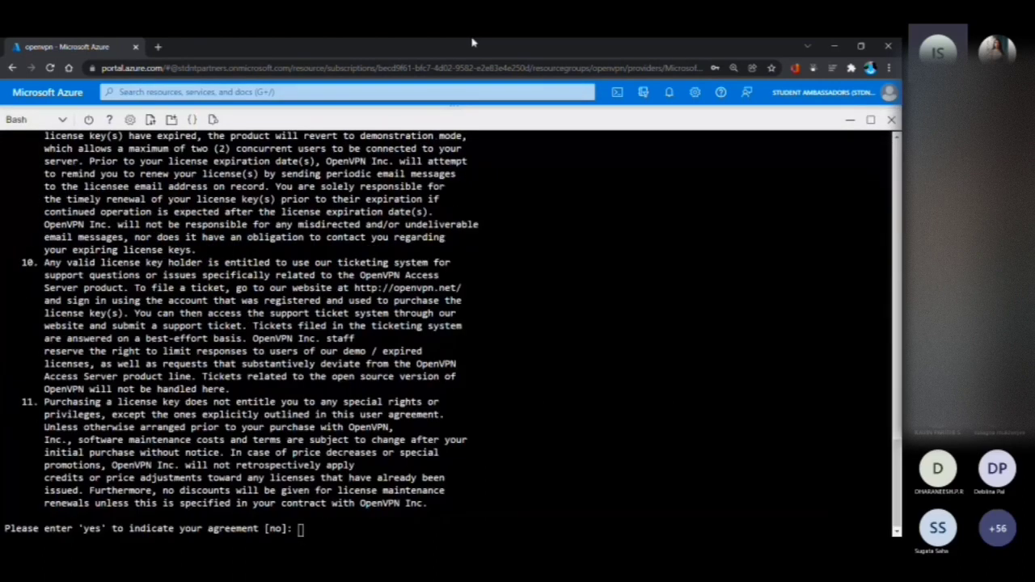
pyautogui.scroll(10, 435, 215)
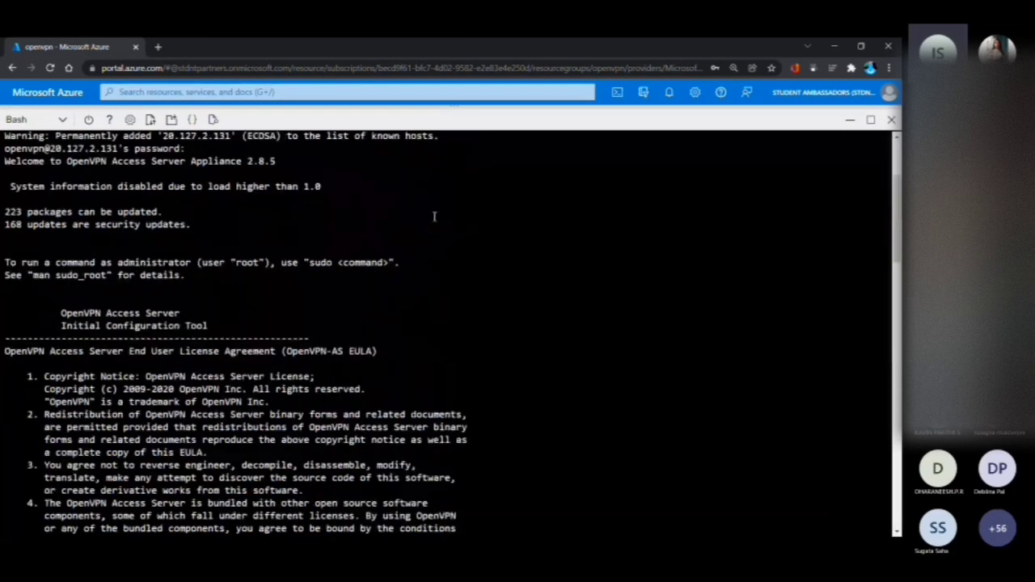
pyautogui.scroll(2, 261, 273)
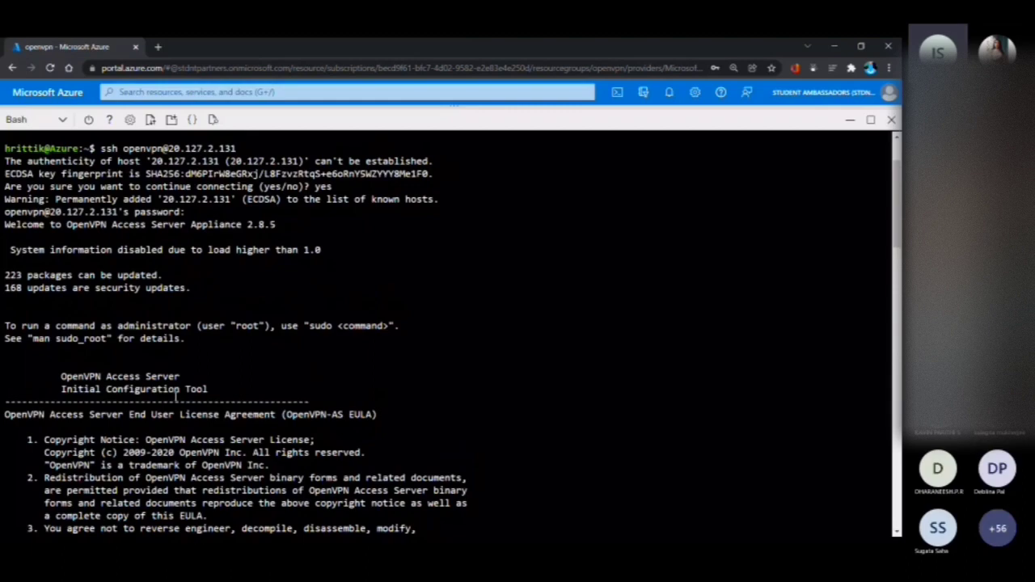
pyautogui.scroll(-10, 176, 394)
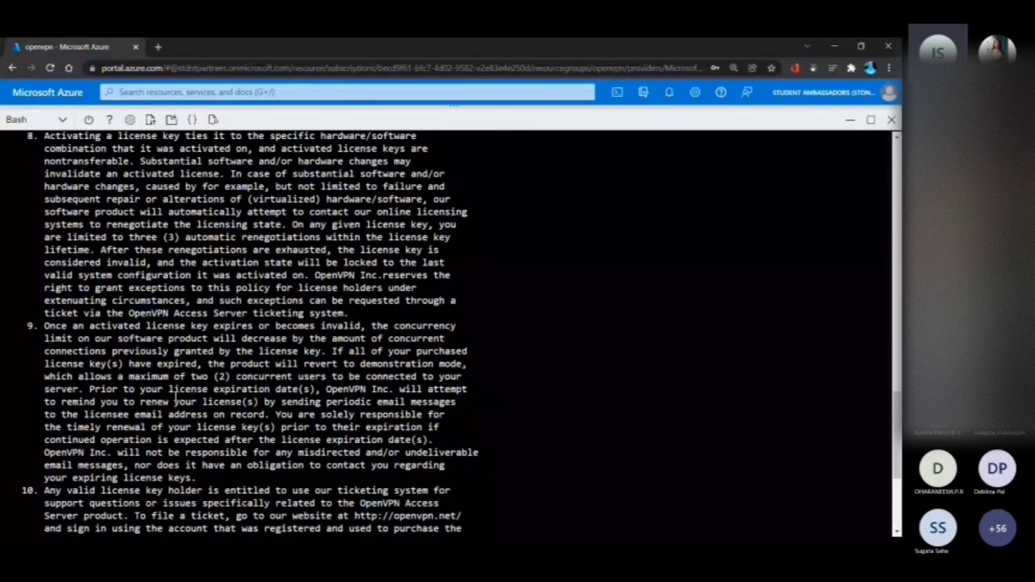
pyautogui.scroll(-6, 175, 396)
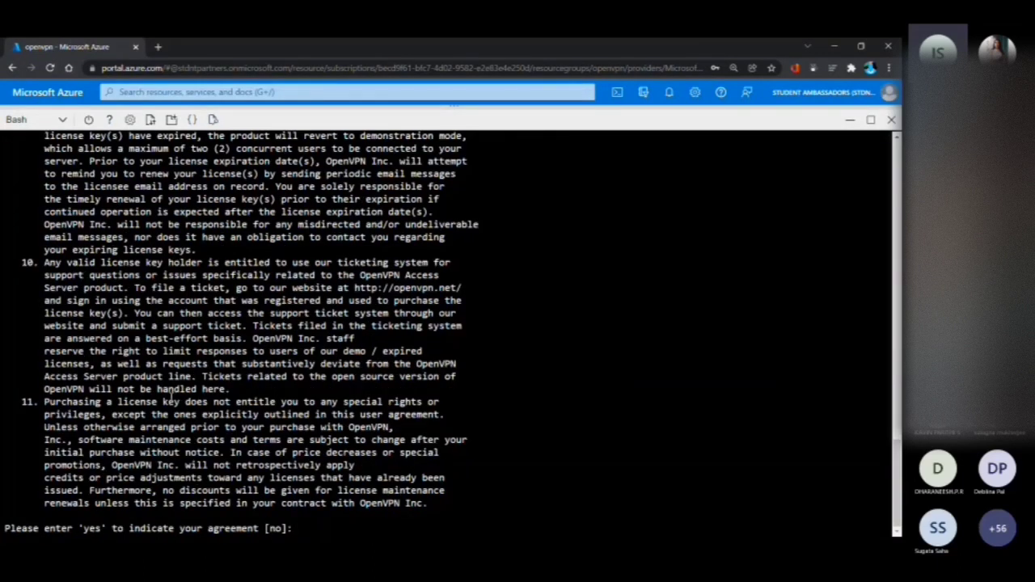
pyautogui.write('ues')
pyautogui.press('BackSpace')
pyautogui.press('BackSpace')
pyautogui.press('BackSpace')
pyautogui.write('yes')
pyautogui.press('Return')
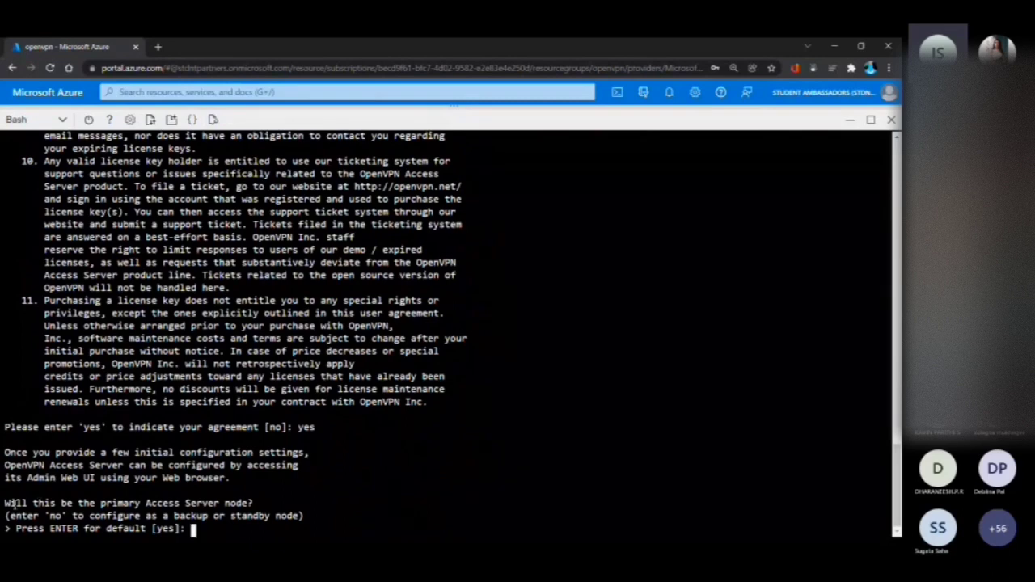
# Set this server up as the primary Access Server node by answering yes
pyautogui.moveTo(7, 502); pyautogui.dragTo(265, 503)
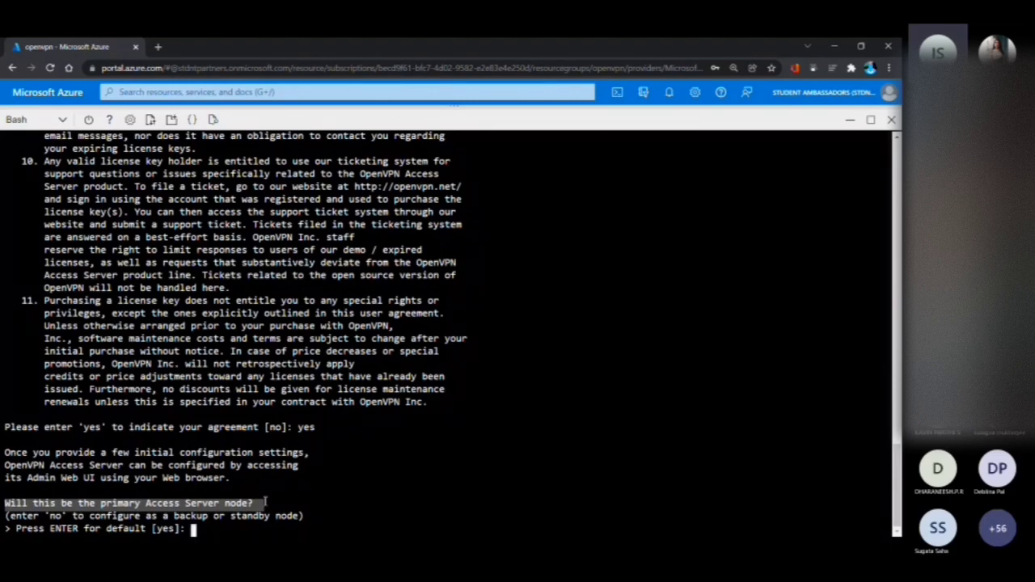
pyautogui.click(265, 502)
pyautogui.write('yes')
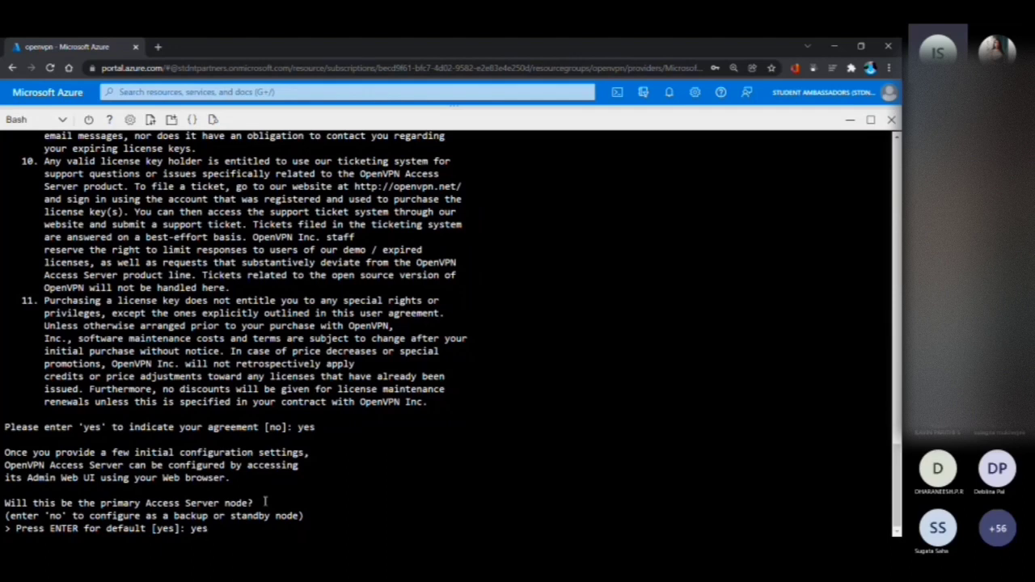
pyautogui.press('Return')
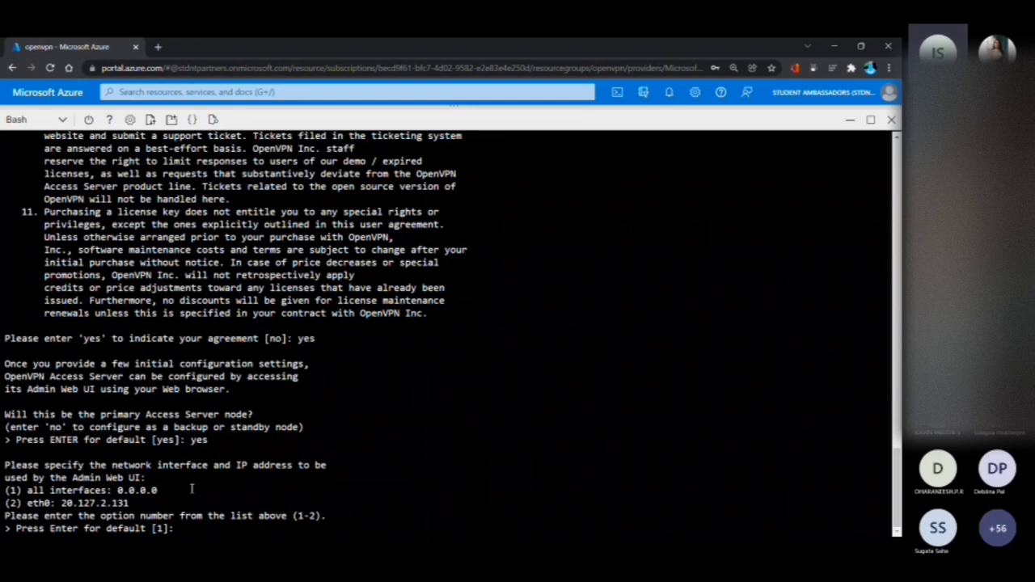
# Keep the default all-interfaces option (1) and default port 943 for the Admin Web UI
pyautogui.press('Return')
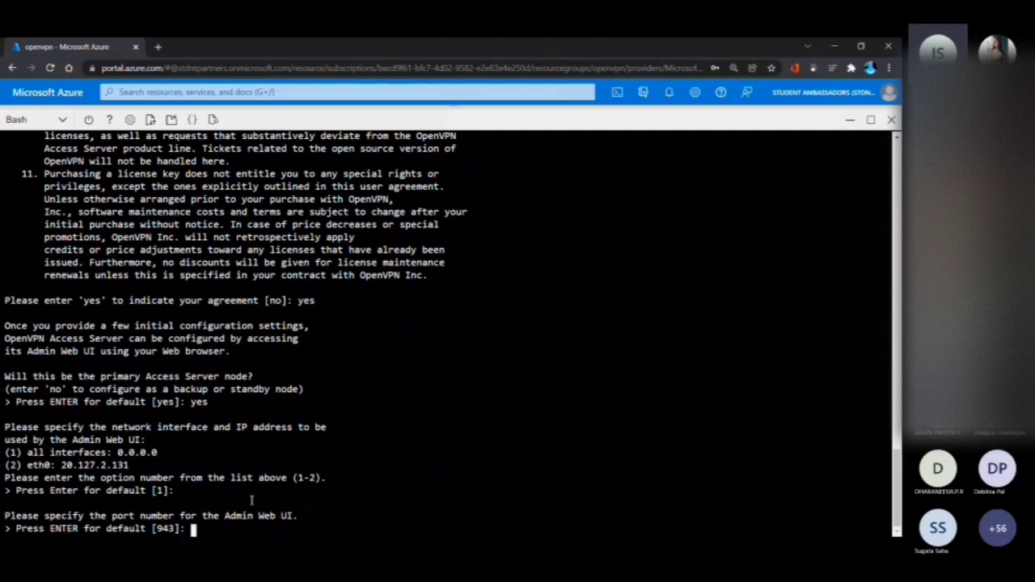
pyautogui.press('Return')
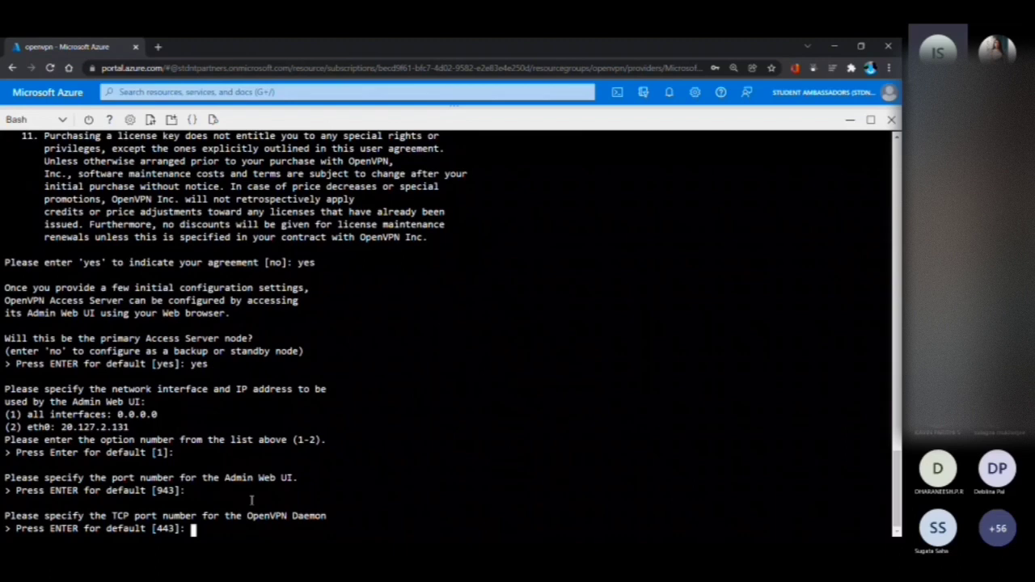
# Keep the default OpenVPN Daemon TCP port 443 and the default yes for routing client traffic and client DNS traffic through the VPN
pyautogui.press('Return')
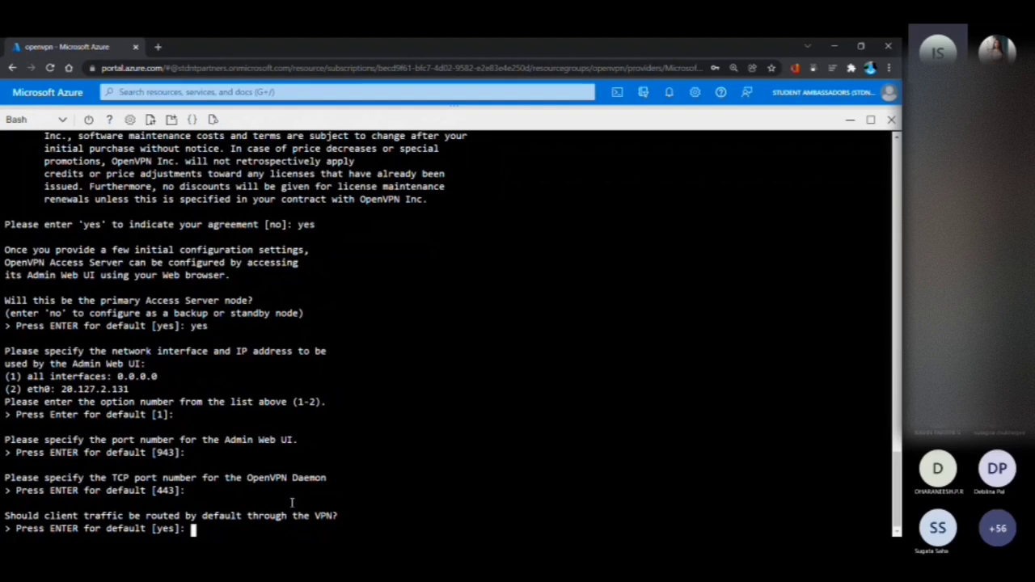
pyautogui.press('Return')
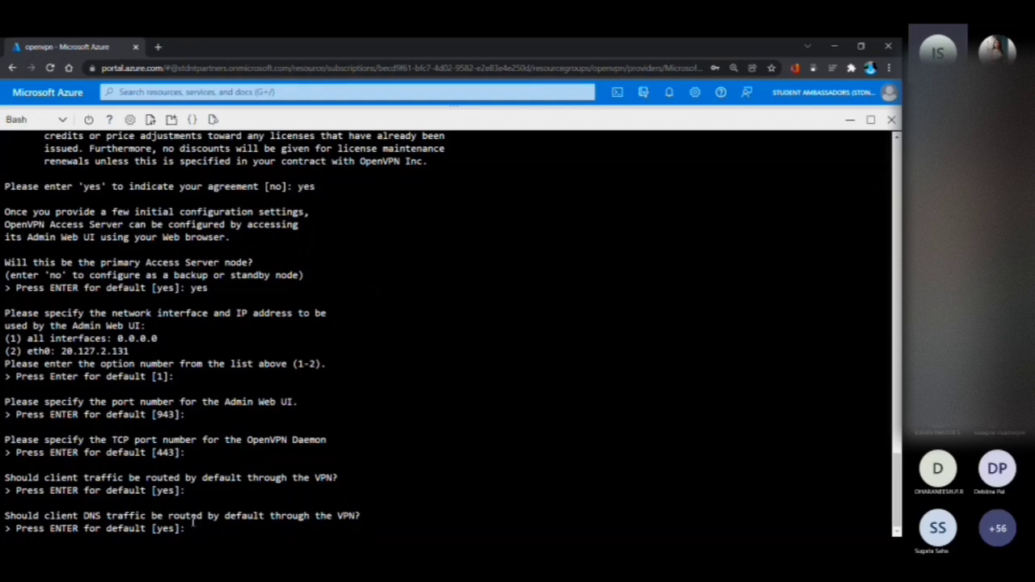
pyautogui.press('Return')
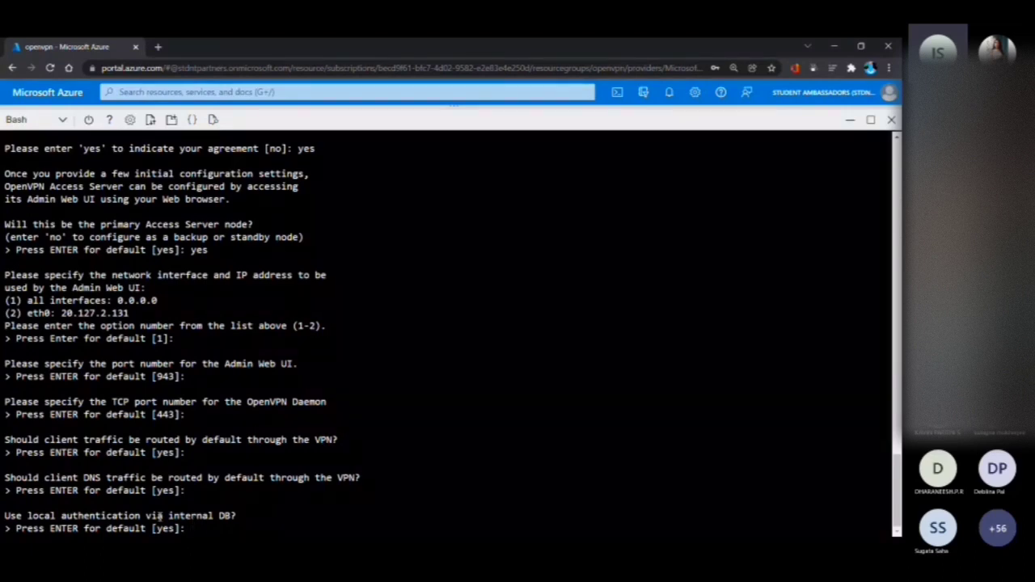
# Accept the defaults for local authentication, private subnet access and Admin UI login as openvpn, and leave the activation key blank
pyautogui.press('Return')
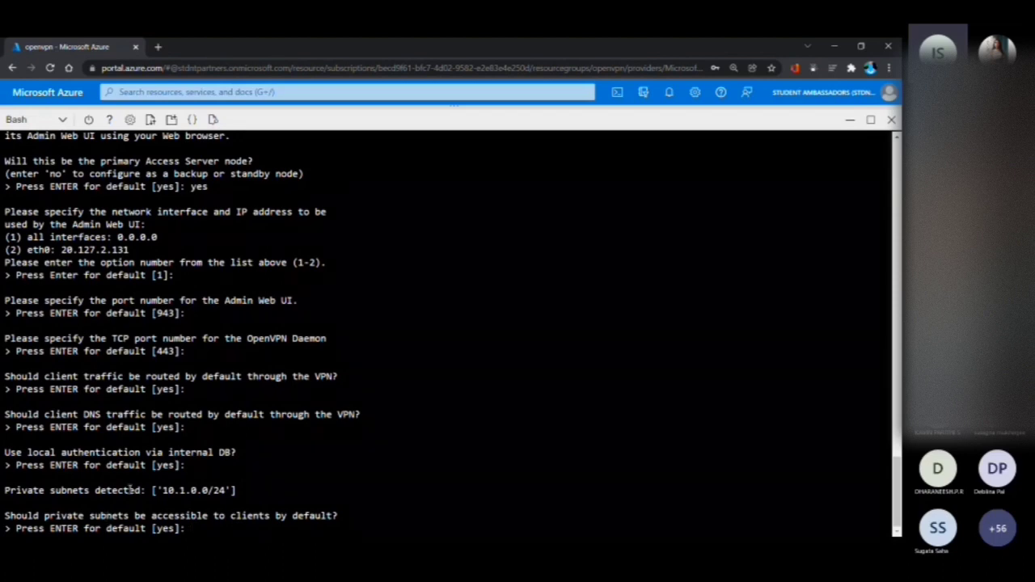
pyautogui.press('Return')
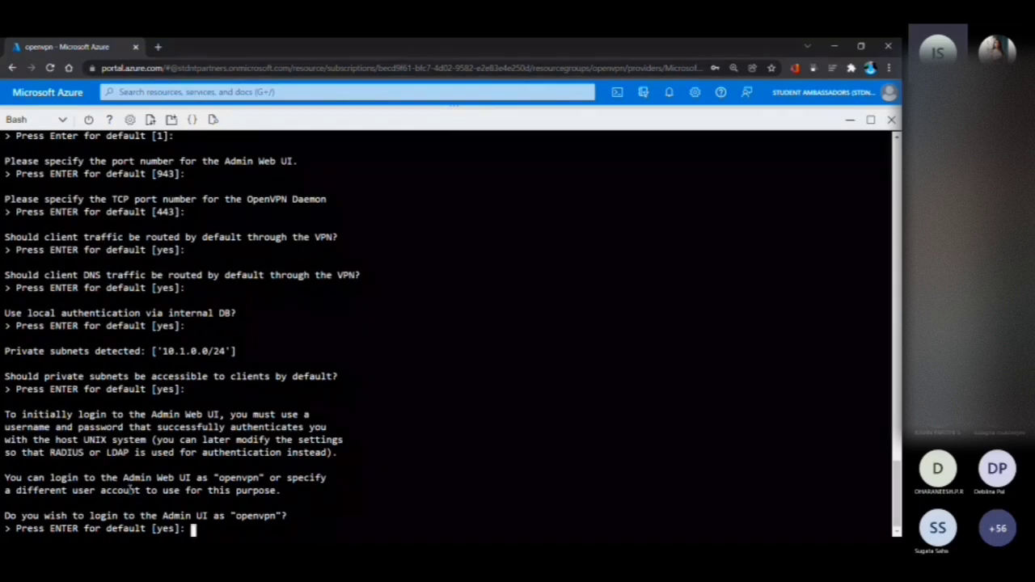
pyautogui.press('Return')
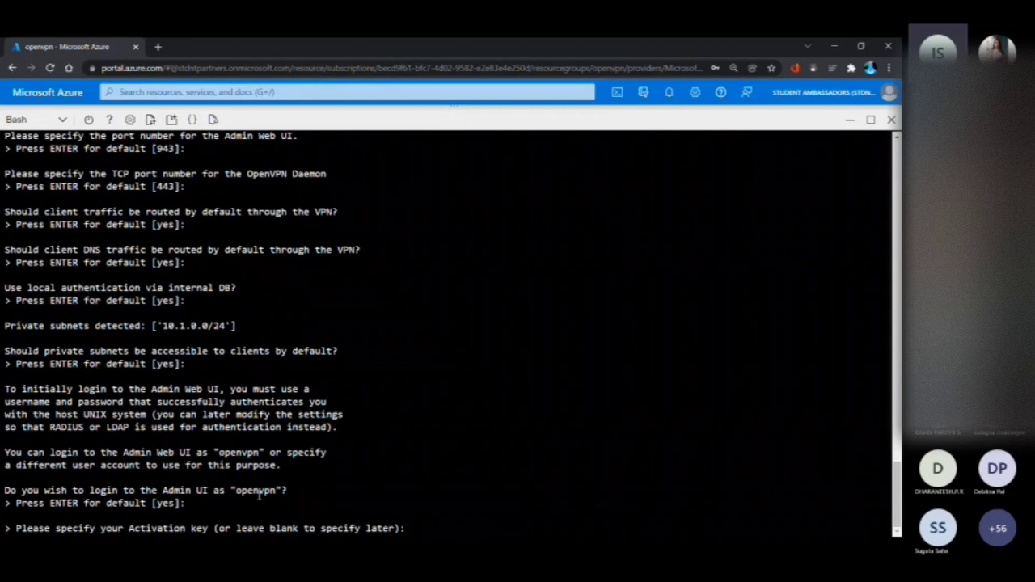
pyautogui.press('Return')
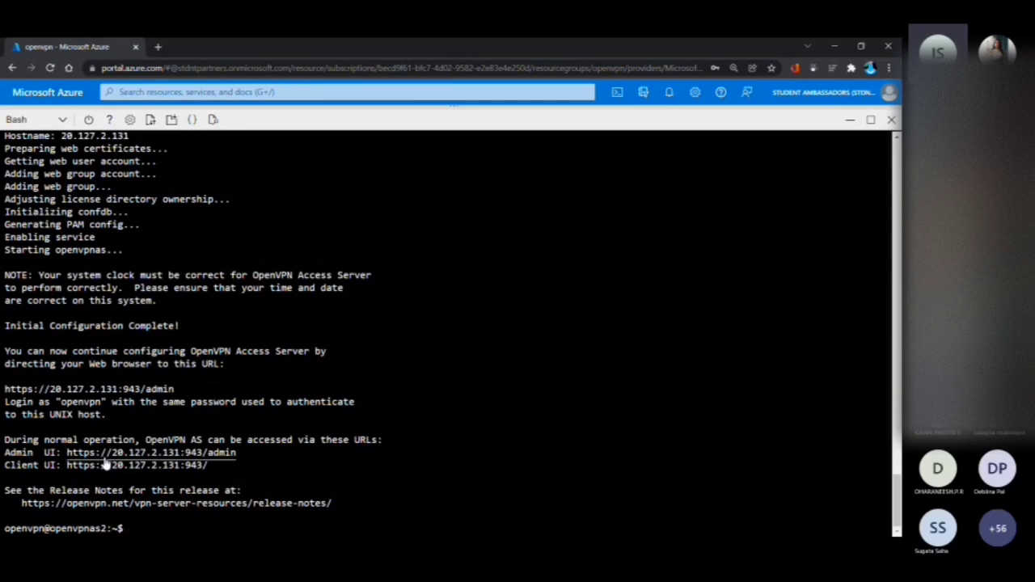
# Open the Admin UI and Client UI addresses from the setup output, and proceed past the certificate warning on the admin page
pyautogui.click(103, 463)
pyautogui.click(107, 467)
pyautogui.click(230, 46)
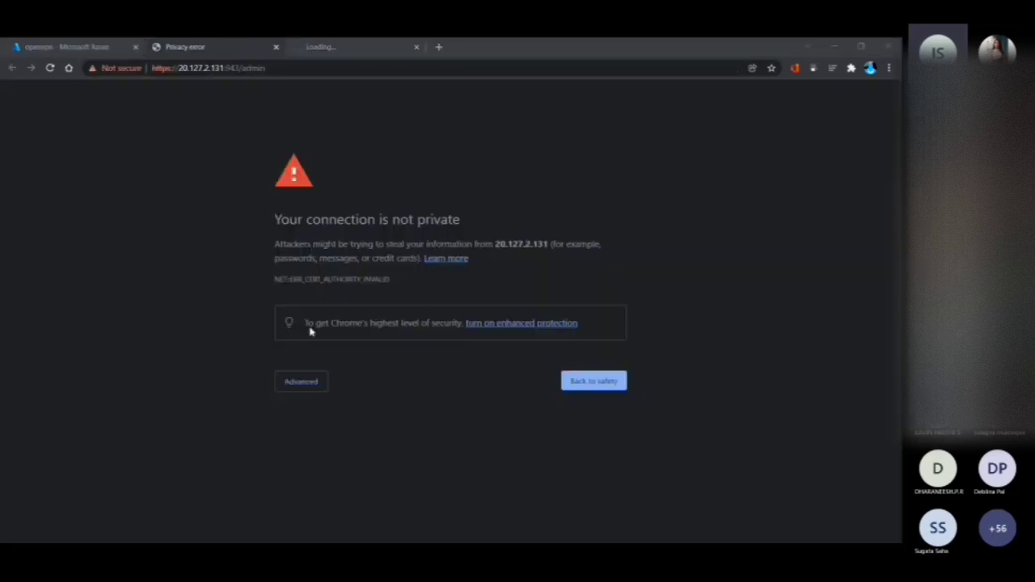
pyautogui.click(307, 384)
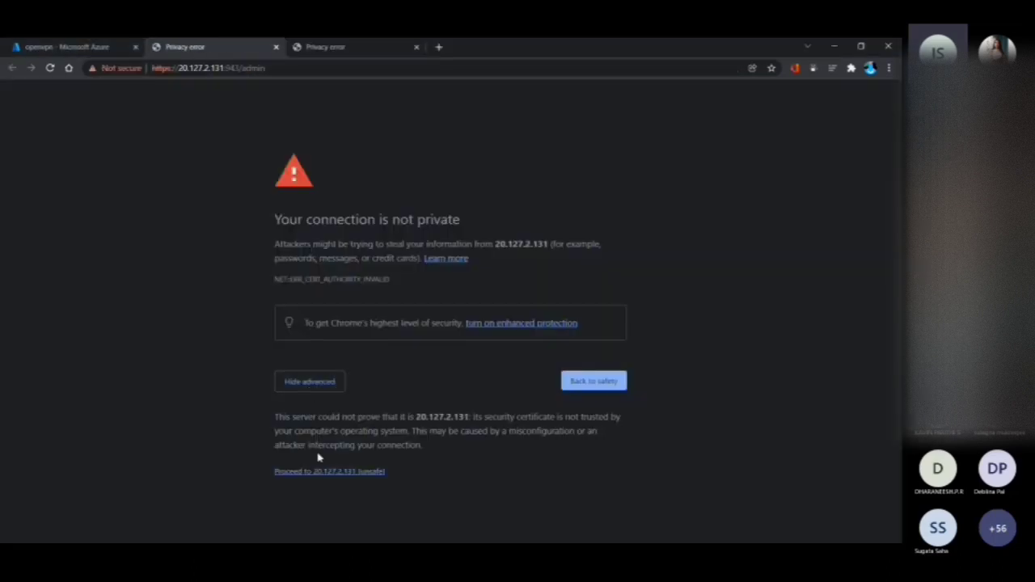
pyautogui.click(318, 473)
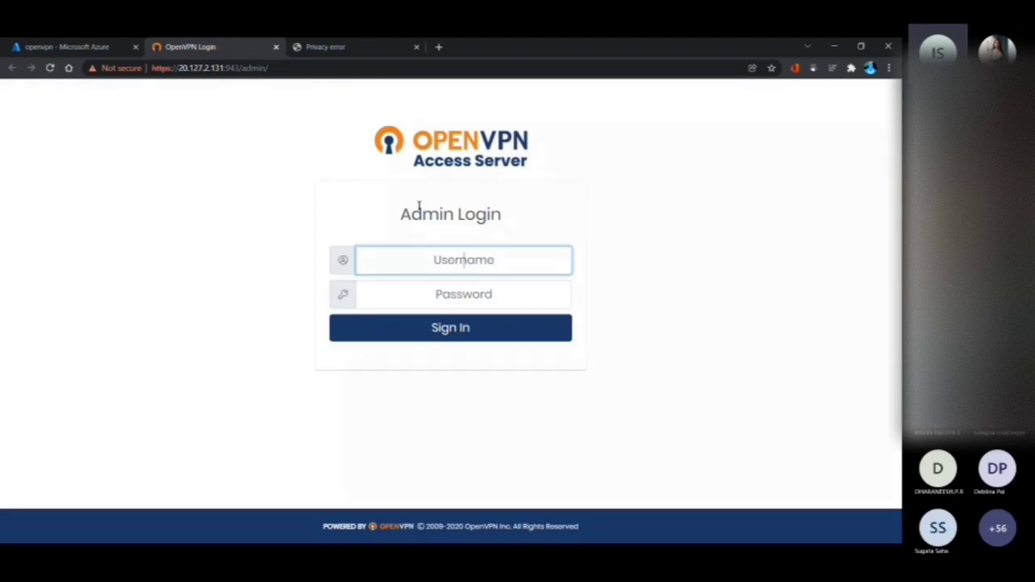
# Sign in to the Admin Login page with the username openvpn and the account password
pyautogui.write('openvpn')
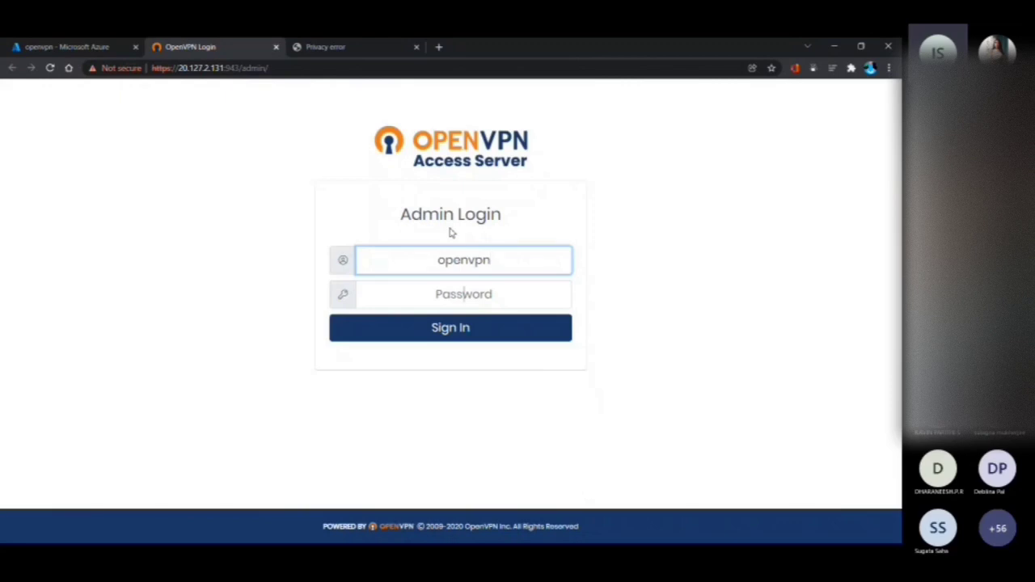
pyautogui.press('Tab')
pyautogui.write('***********')
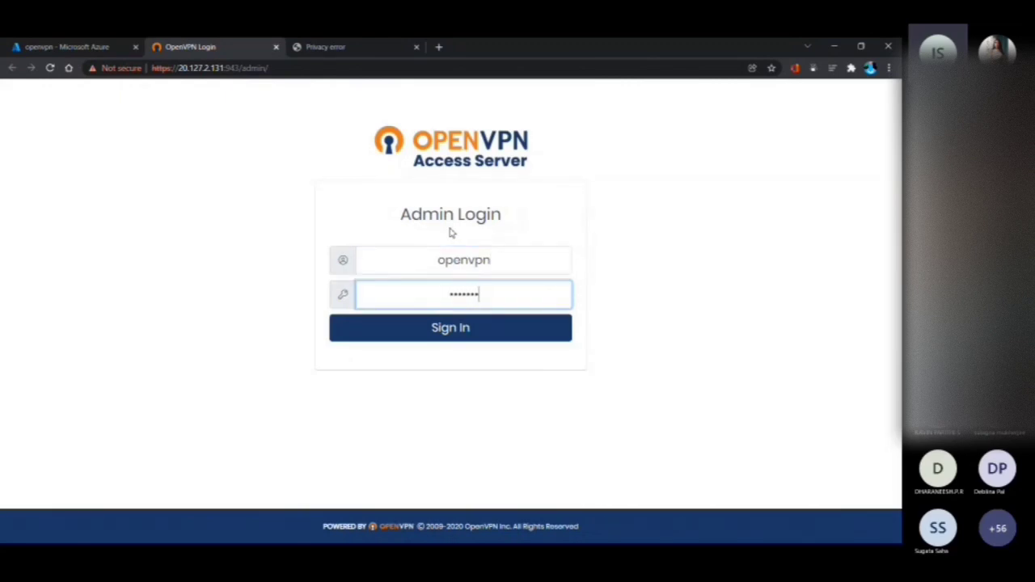
pyautogui.write('****')
pyautogui.click(468, 339)
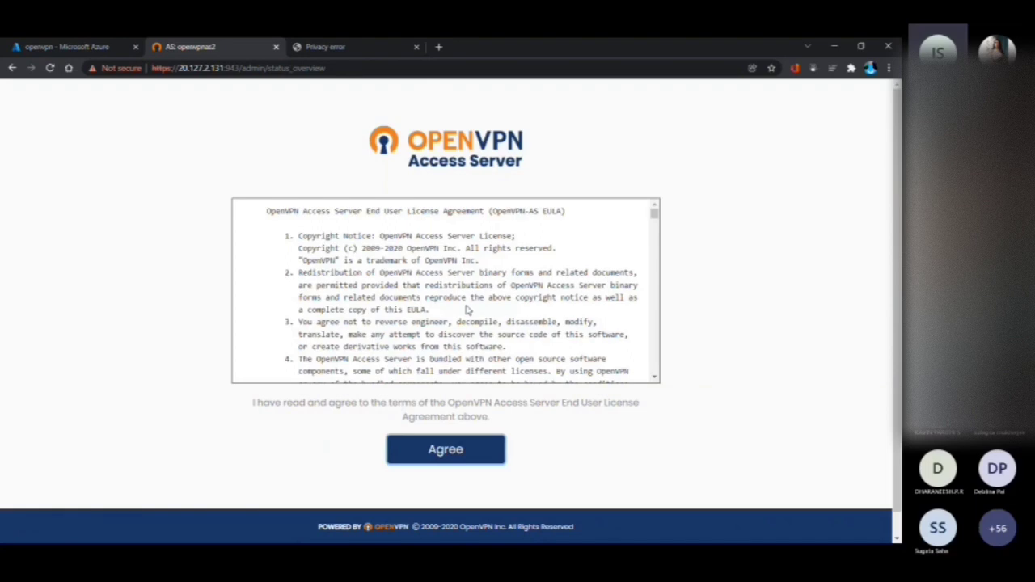
# Agree to the OpenVPN Access Server end user license agreement and check the allowed VPN connections in the Activation Manager
pyautogui.scroll(-10, 466, 309)
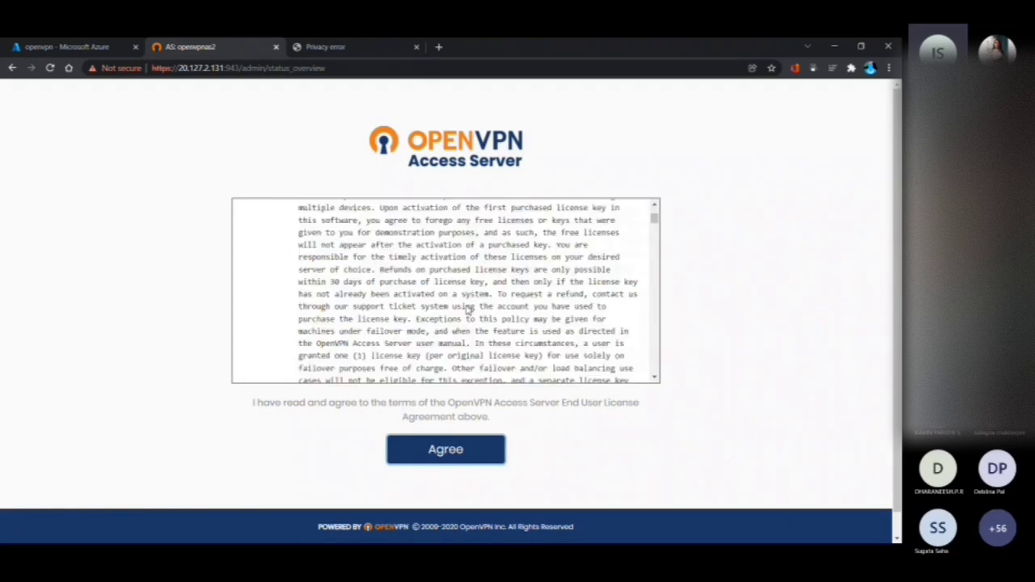
pyautogui.scroll(-10, 465, 309)
pyautogui.click(447, 453)
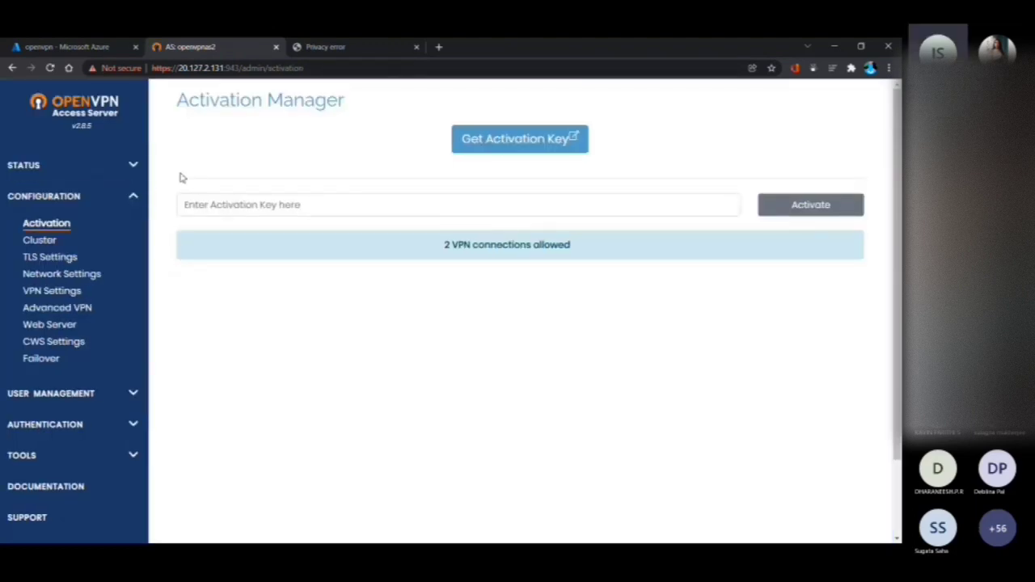
pyautogui.hotkey('ctrl', '+')
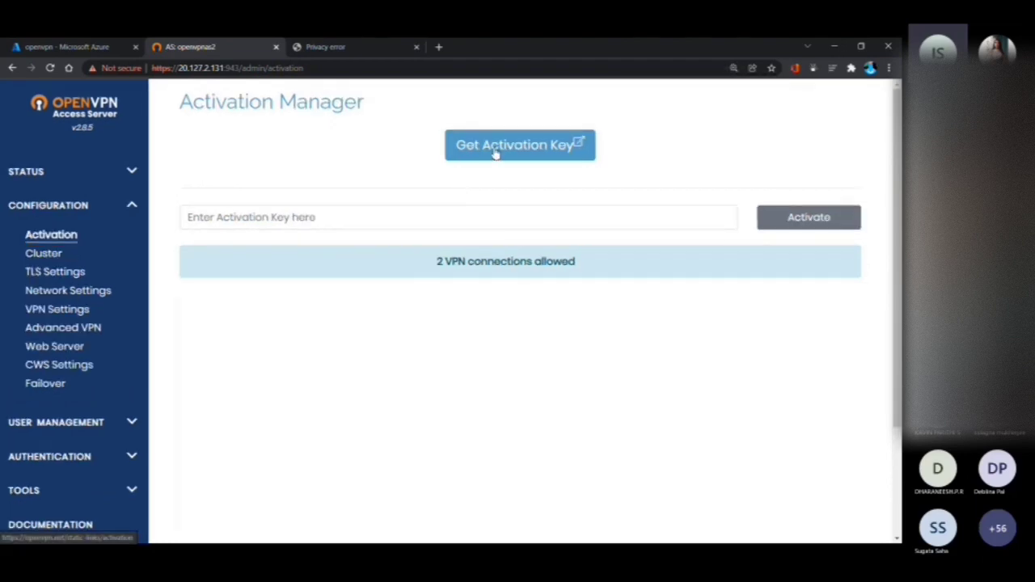
pyautogui.moveTo(436, 261); pyautogui.dragTo(577, 279)
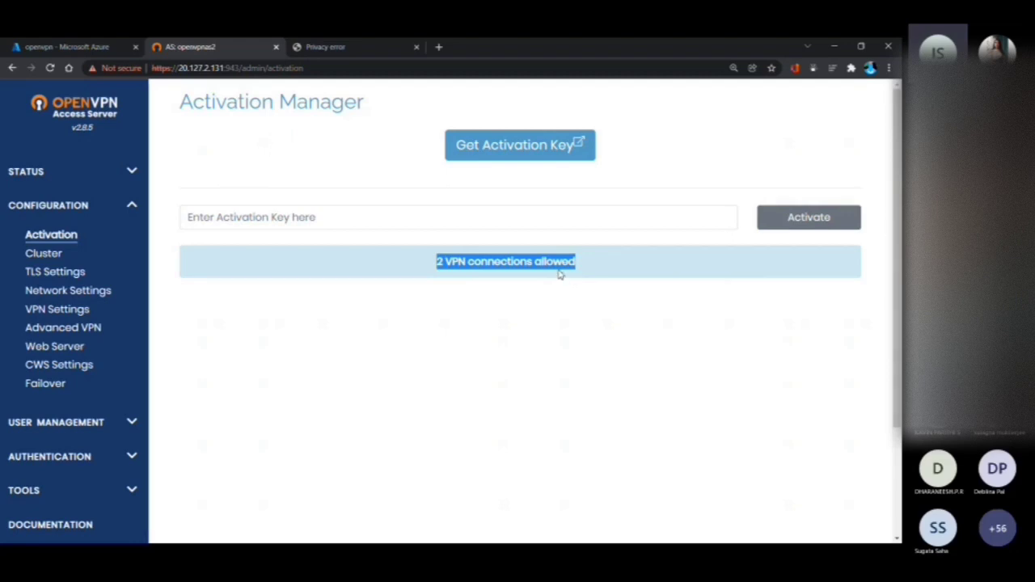
# Switch to the Client UI page at 20.127.2.131:943 and proceed past its certificate warning
pyautogui.click(375, 40)
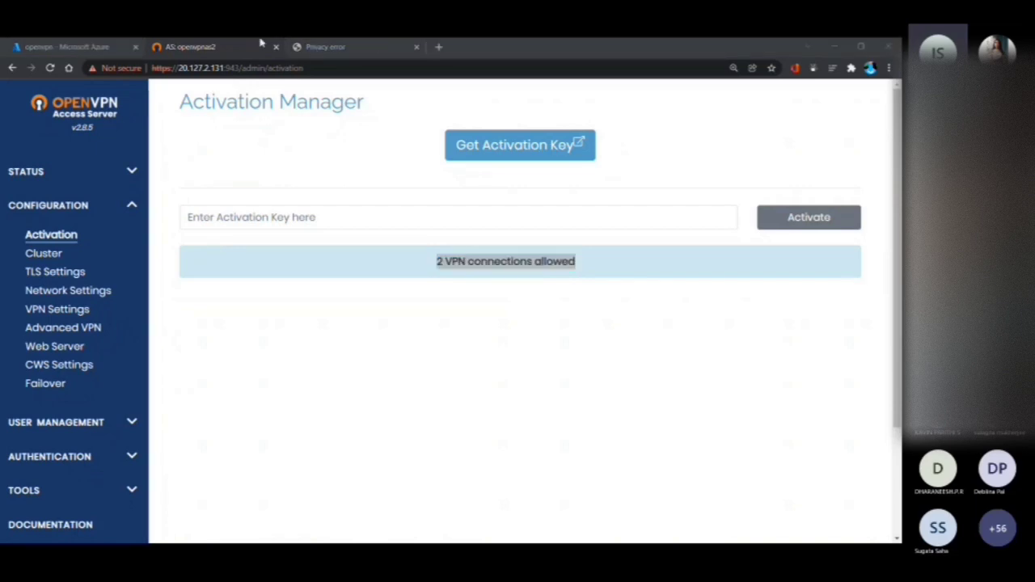
pyautogui.click(217, 49)
pyautogui.click(341, 46)
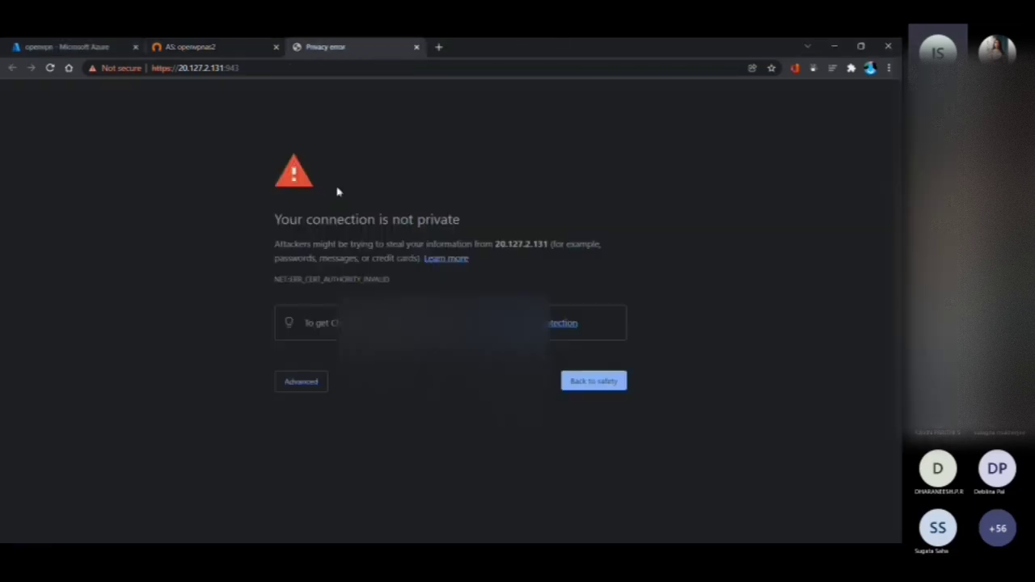
pyautogui.click(295, 383)
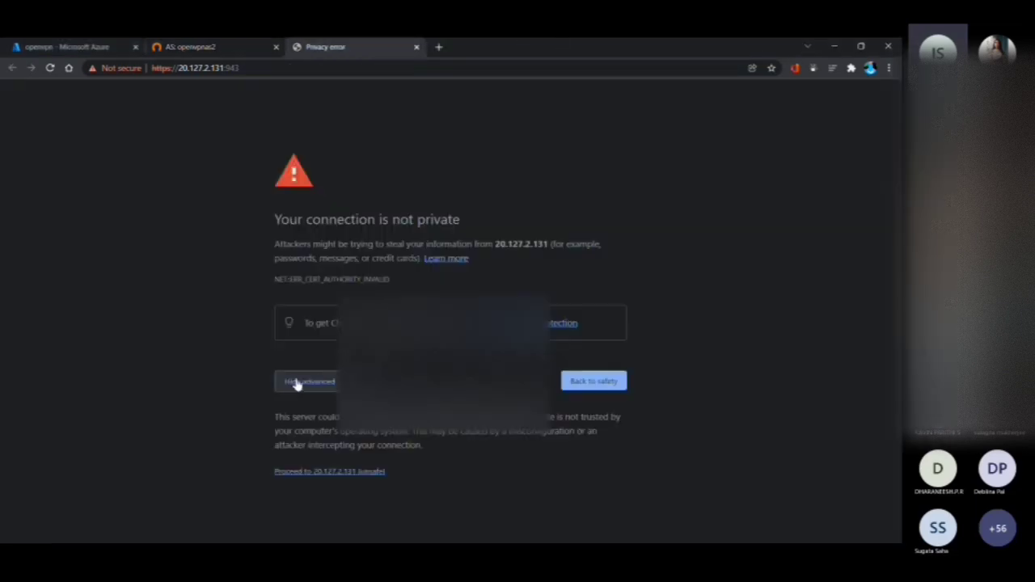
pyautogui.click(299, 471)
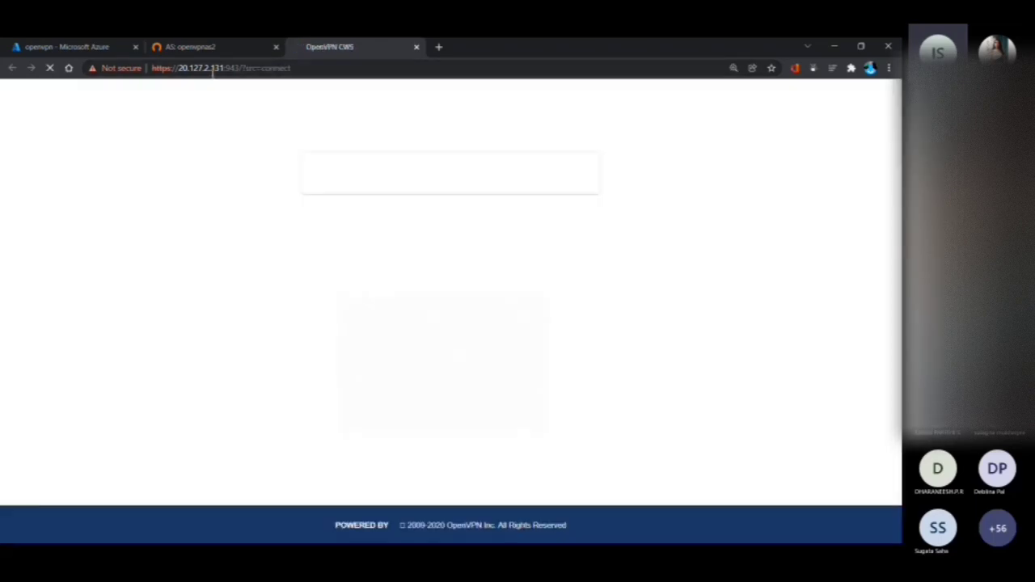
pyautogui.click(214, 69)
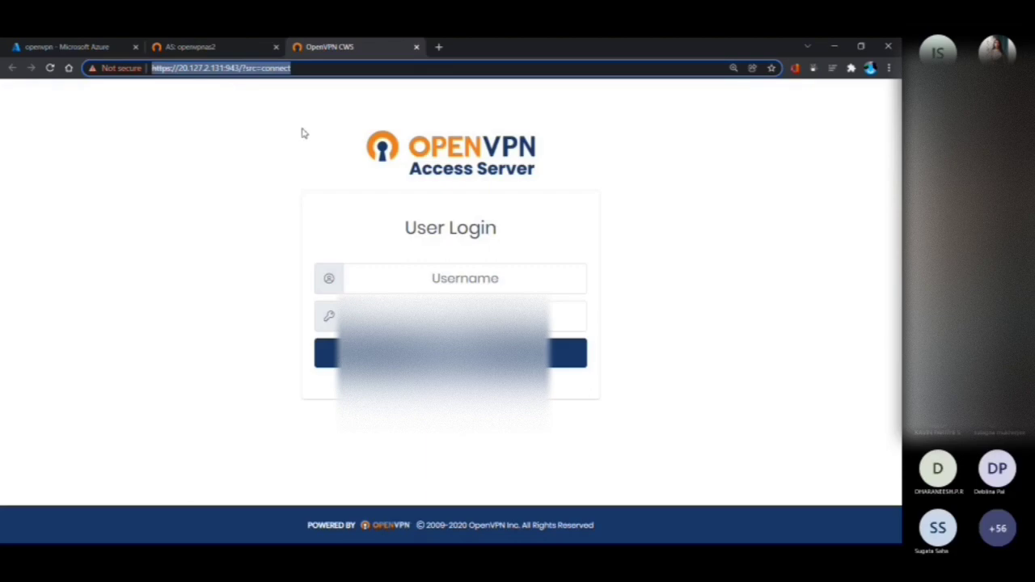
# Sign in to the User Login page as openvpn with the account password
pyautogui.click(375, 268)
pyautogui.write('openvpn')
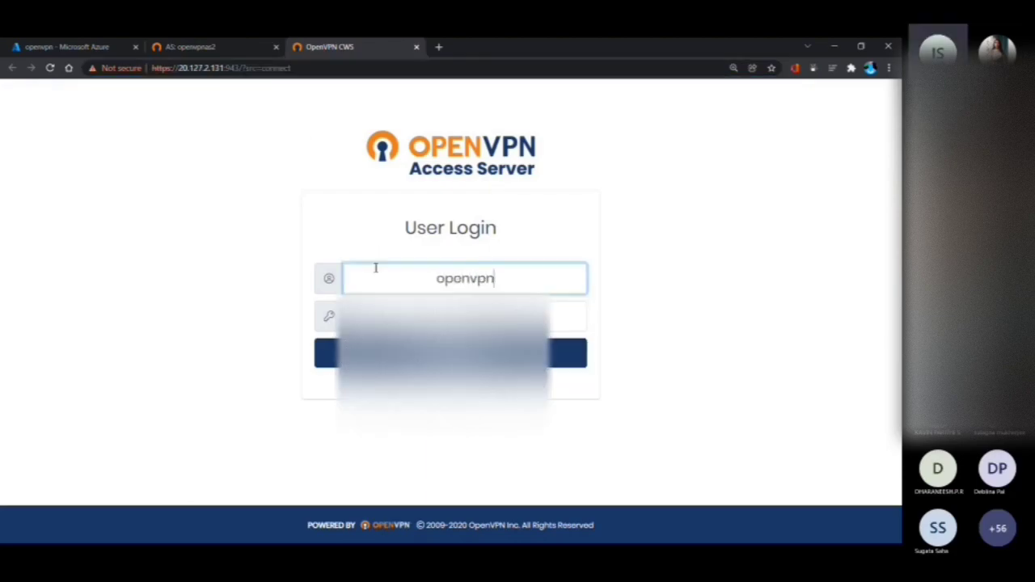
pyautogui.press('Tab')
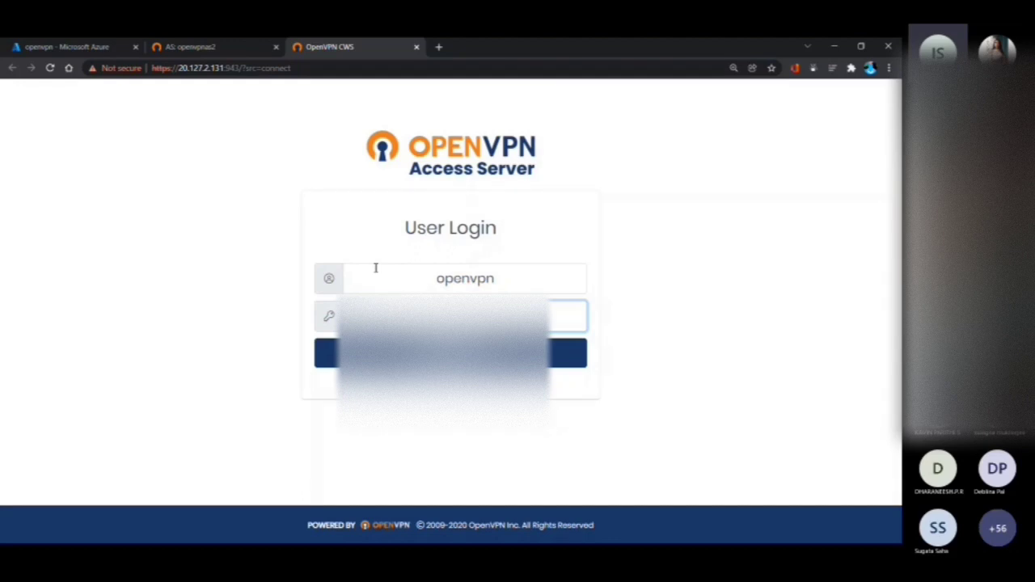
pyautogui.press('Return')
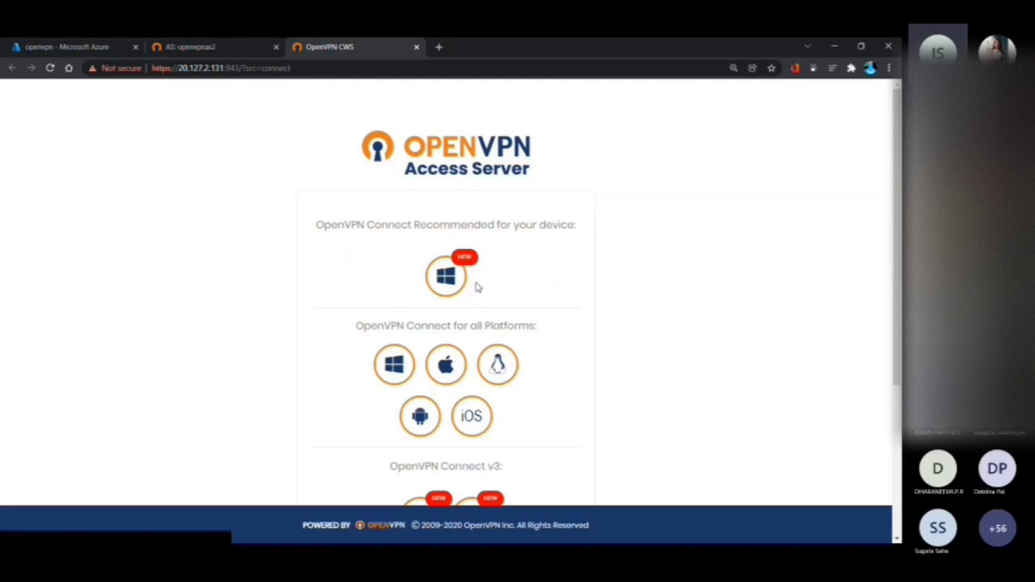
pyautogui.scroll(-3, 477, 287)
pyautogui.scroll(3, 459, 308)
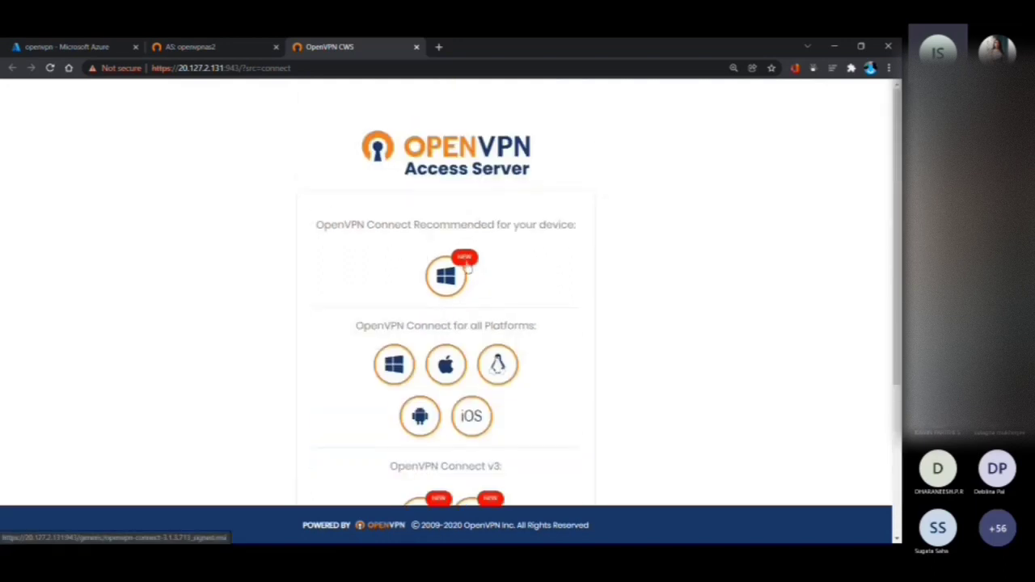
pyautogui.scroll(-2, 460, 308)
pyautogui.scroll(1, 431, 240)
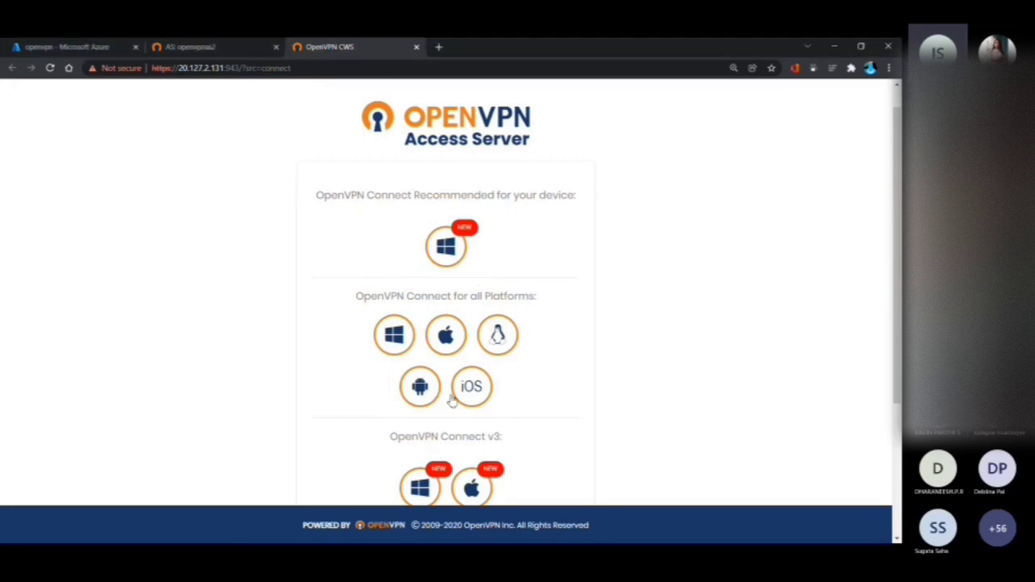
pyautogui.click(454, 257)
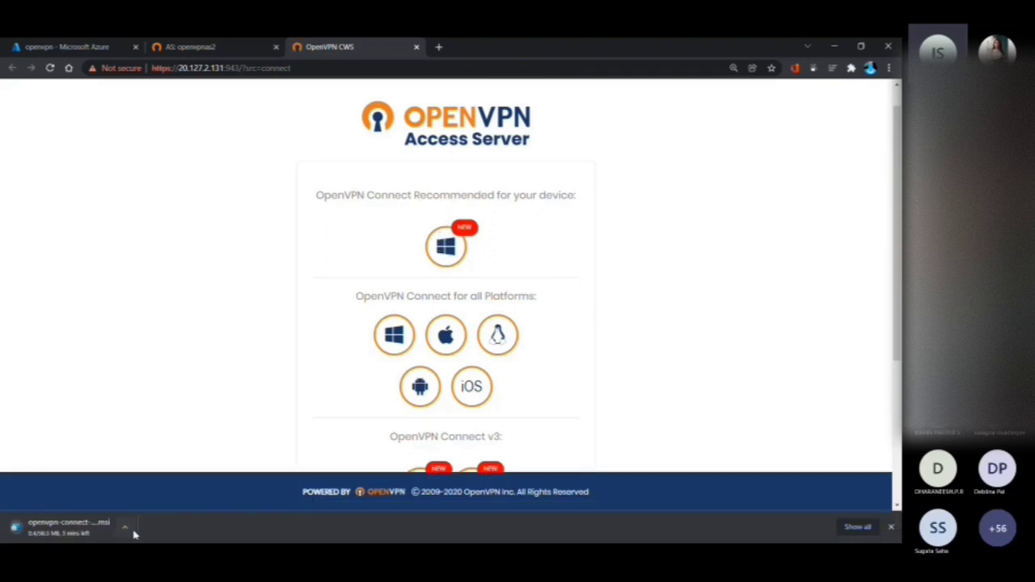
pyautogui.click(127, 529)
pyautogui.click(139, 506)
# Download the OpenVPN Connect client recommended for this Windows device
pyautogui.click(439, 253)
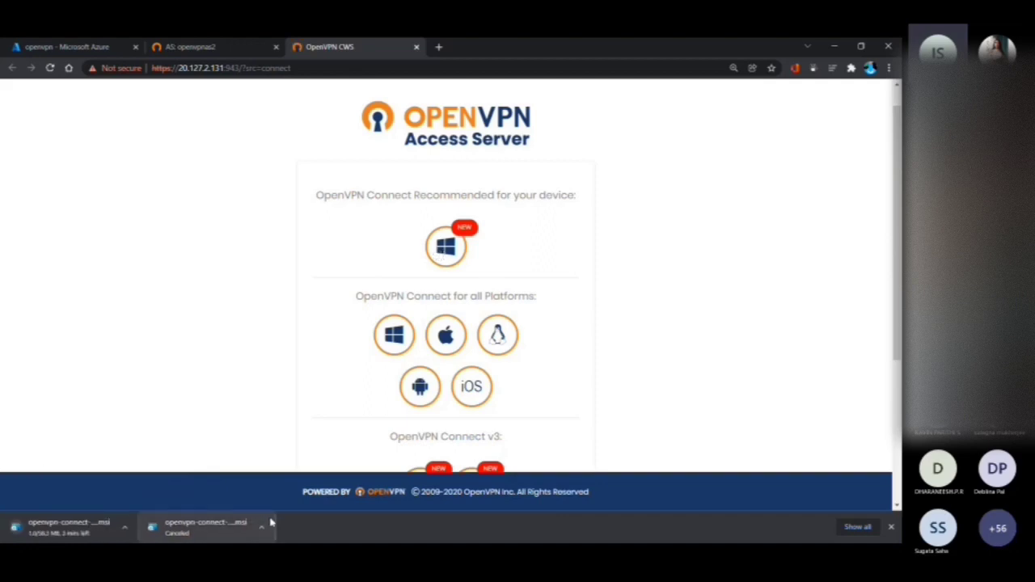
pyautogui.click(261, 530)
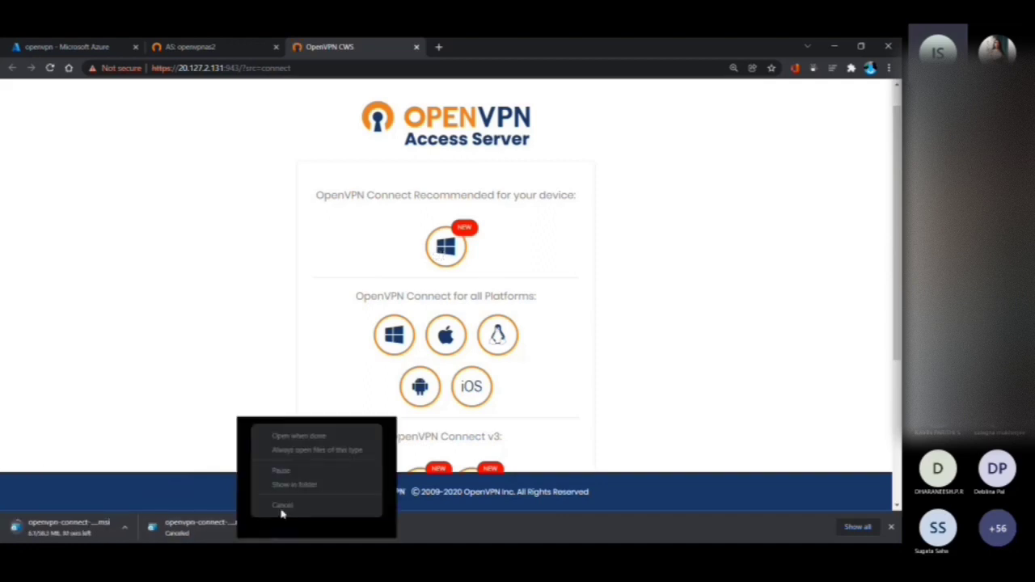
# Return to the admin site and examine the active configuration in the Status Overview
pyautogui.click(206, 47)
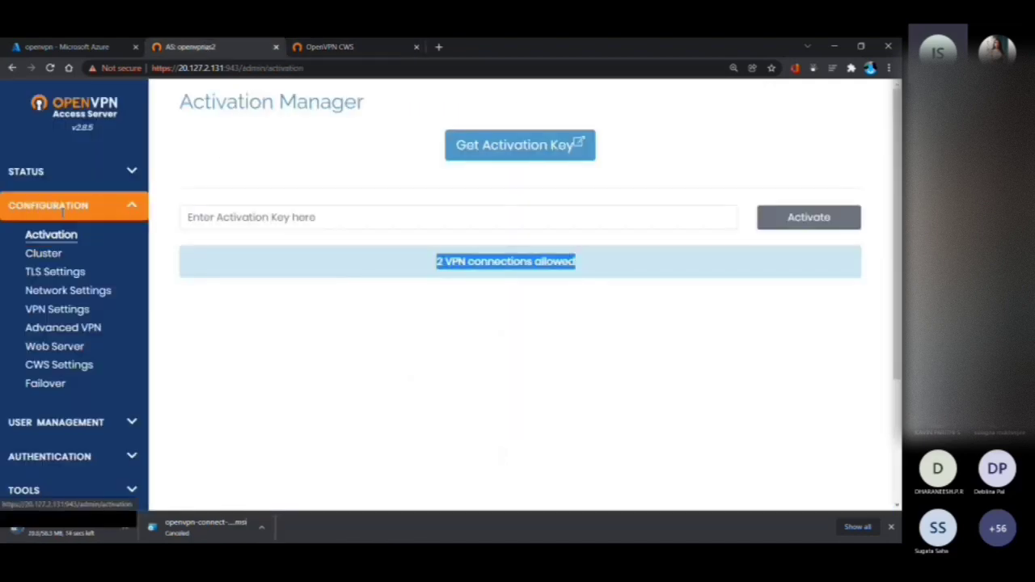
pyautogui.click(69, 170)
pyautogui.click(69, 201)
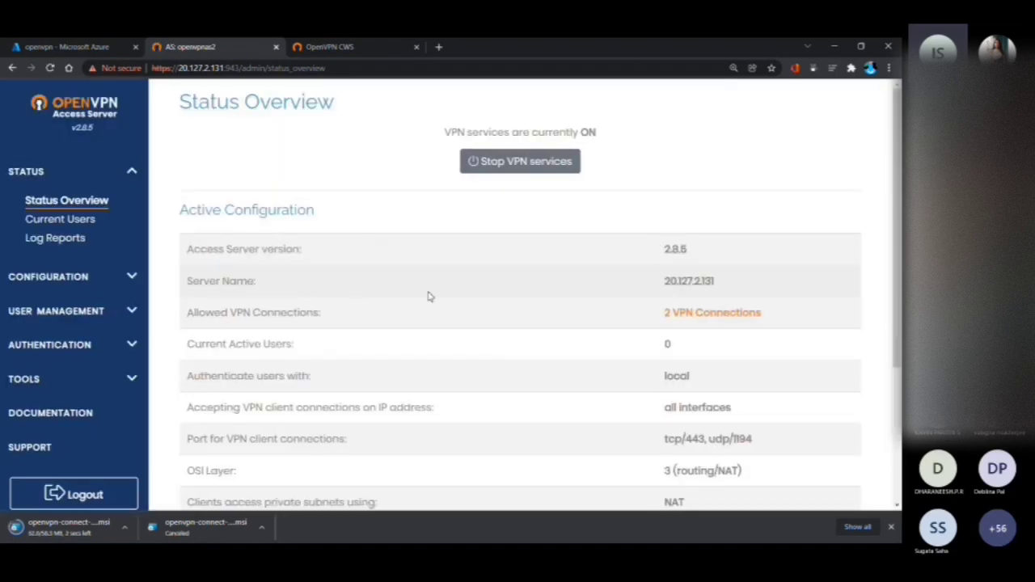
pyautogui.scroll(-1, 429, 297)
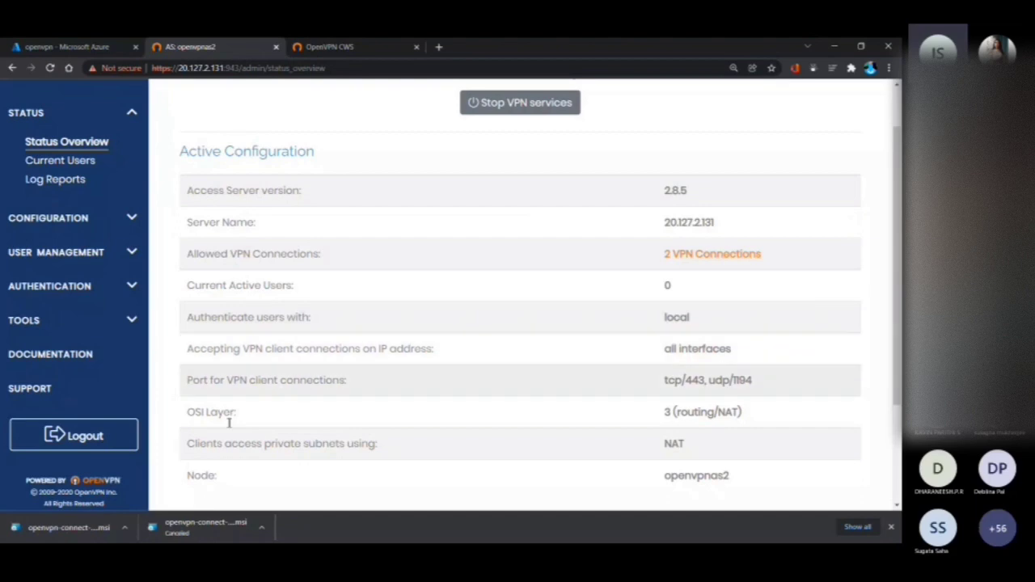
# Open the downloaded OpenVPN Connect installer, and return to the Cloud Shell session in the Azure portal
pyautogui.click(56, 527)
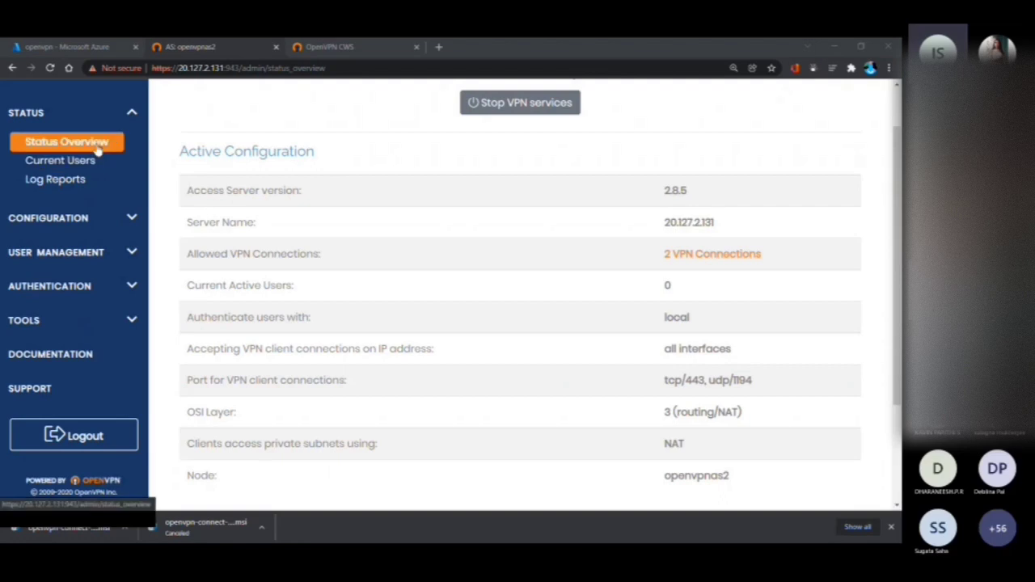
pyautogui.click(60, 46)
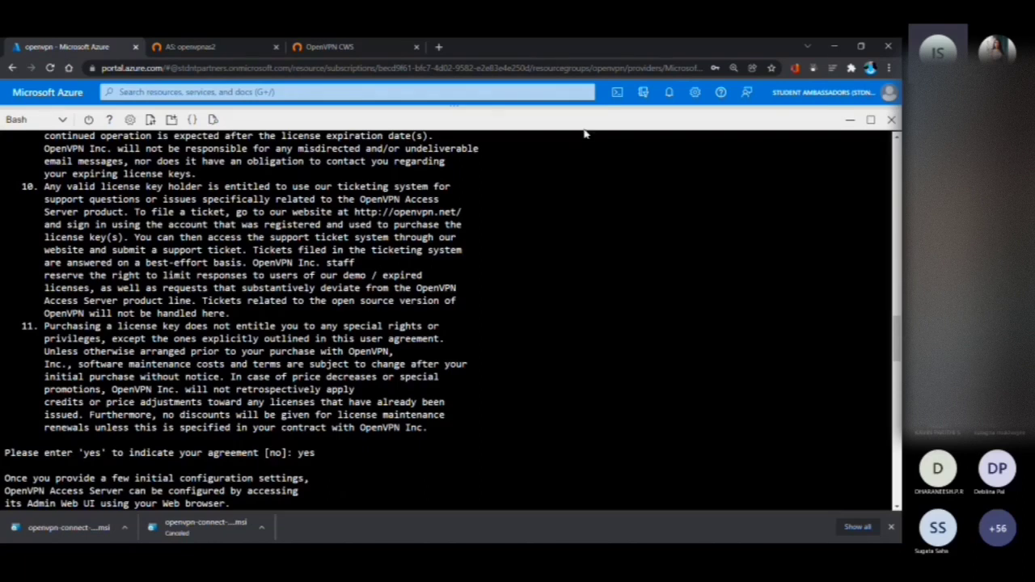
# Shrink the Cloud Shell pane, return to the deployment overview, and open the deployed openvpn virtual machine resource
pyautogui.scroll(15, 583, 145)
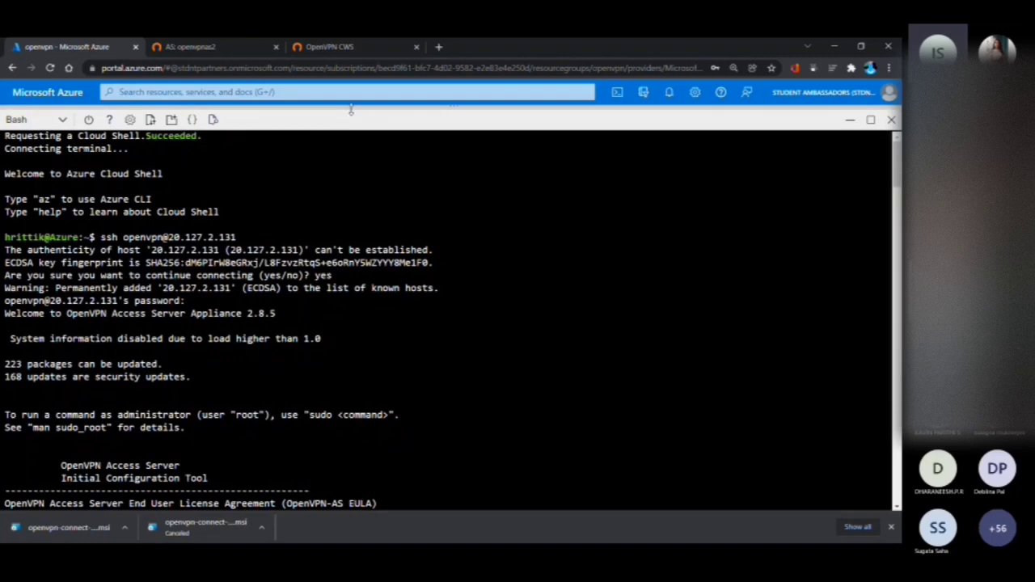
pyautogui.moveTo(353, 111); pyautogui.dragTo(332, 221)
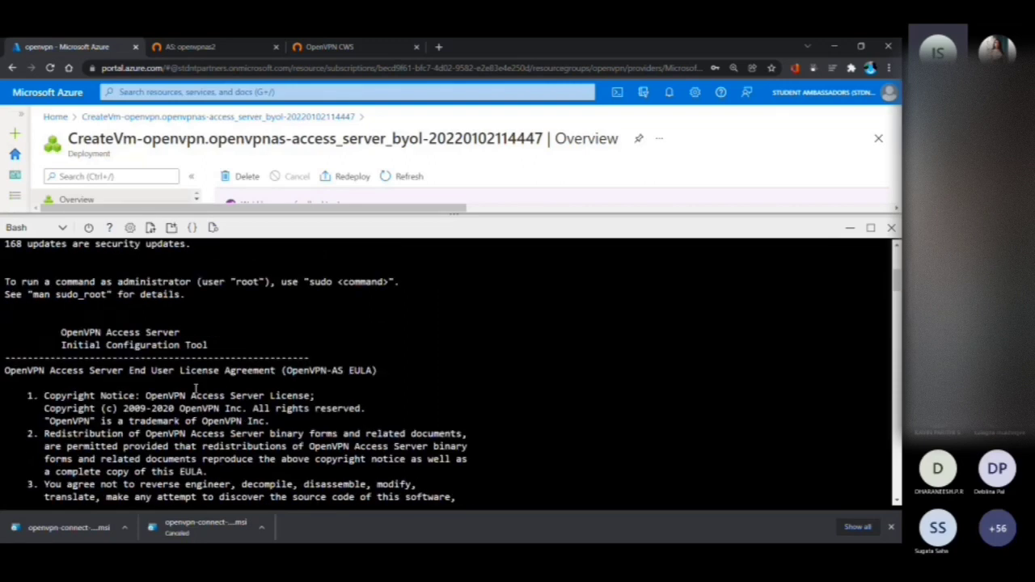
pyautogui.click(159, 118)
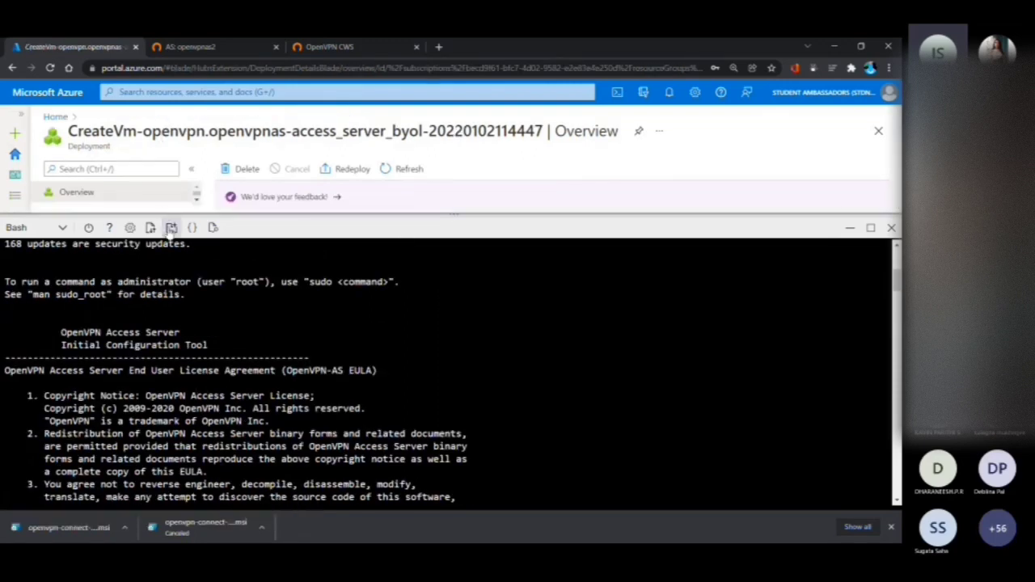
pyautogui.moveTo(181, 214); pyautogui.dragTo(184, 383)
pyautogui.scroll(-1, 321, 327)
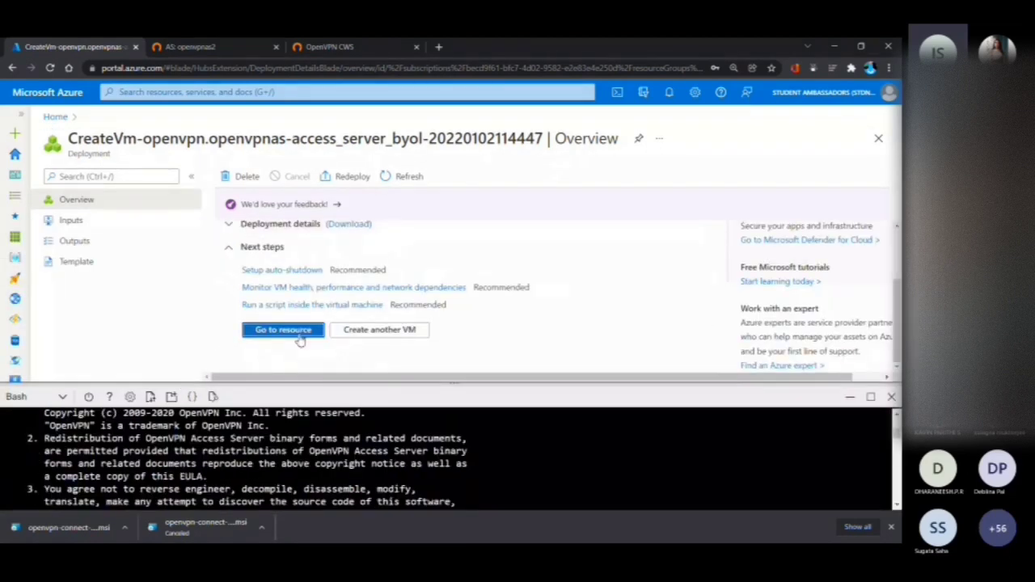
pyautogui.click(301, 332)
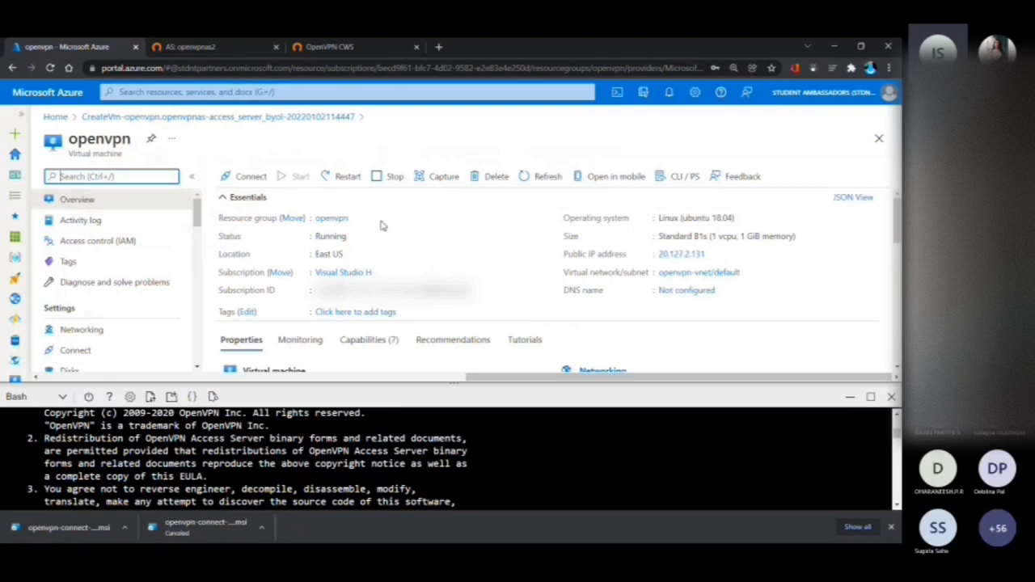
# Examine the openvpn virtual machine's properties and its SSH and RDP connection options, and return to its overview
pyautogui.scroll(-2, 326, 264)
pyautogui.scroll(-1, 327, 264)
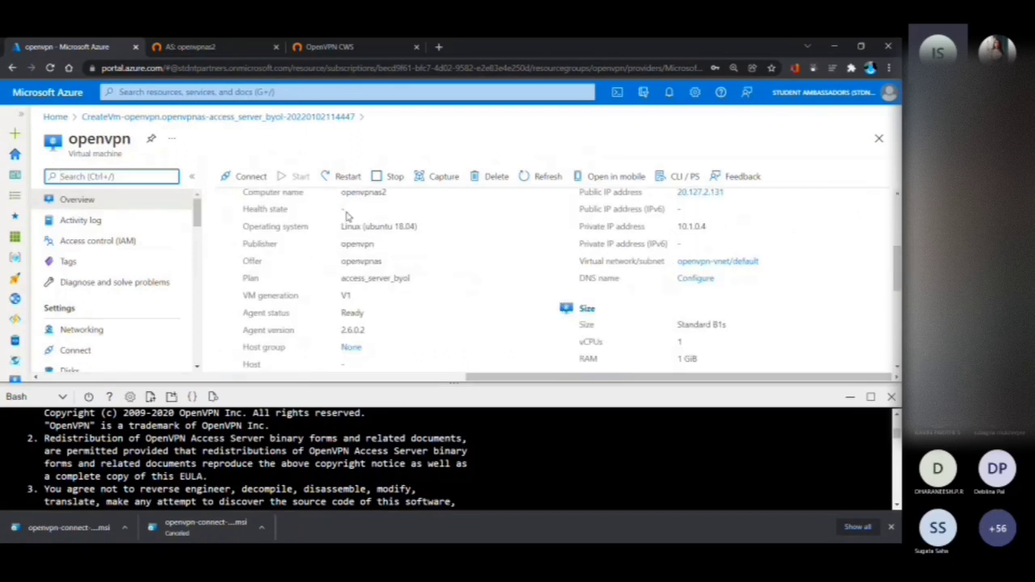
pyautogui.scroll(3, 346, 215)
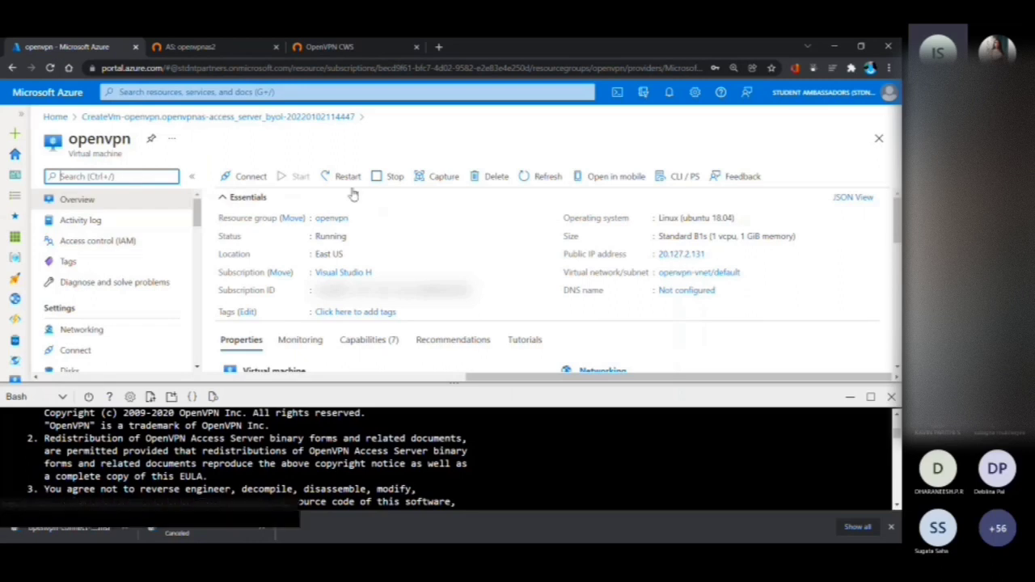
pyautogui.click(225, 178)
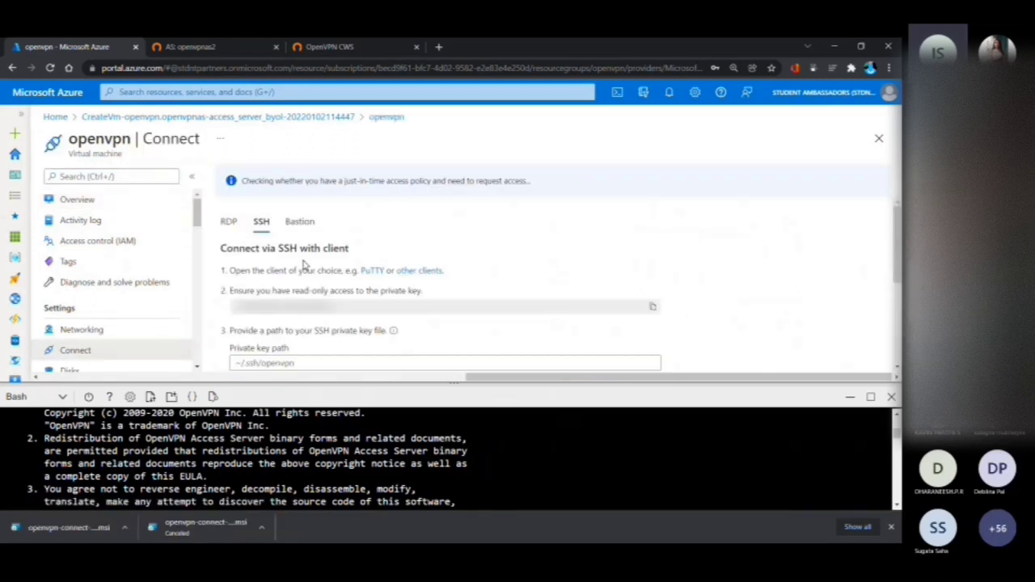
pyautogui.scroll(-2, 320, 299)
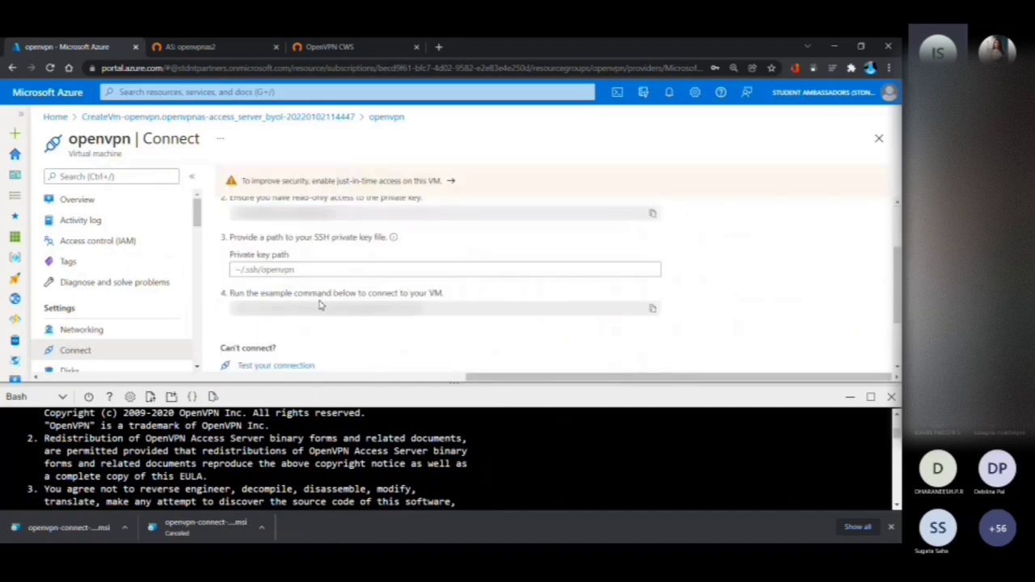
pyautogui.scroll(2, 547, 351)
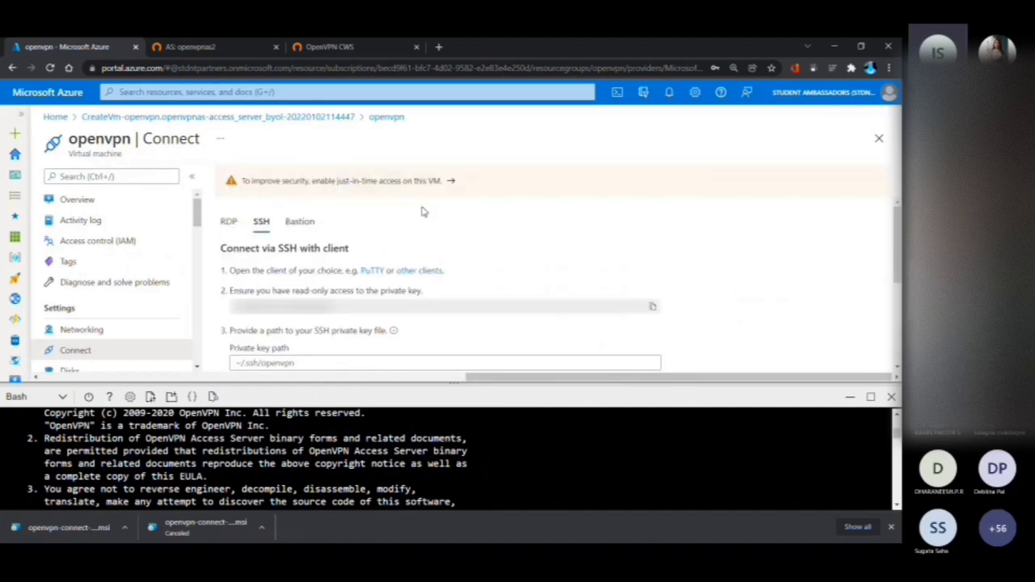
pyautogui.click(229, 221)
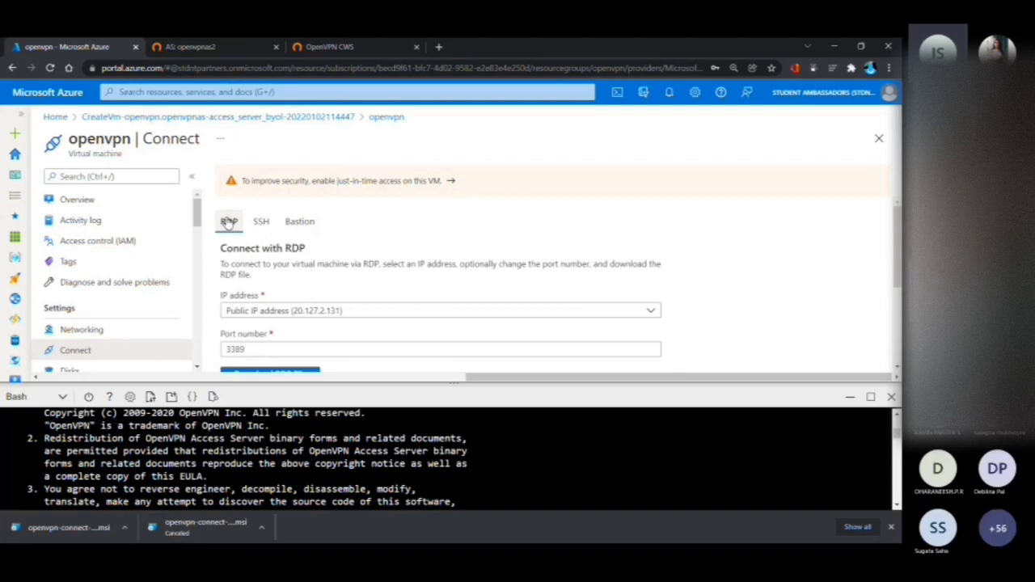
pyautogui.click(123, 201)
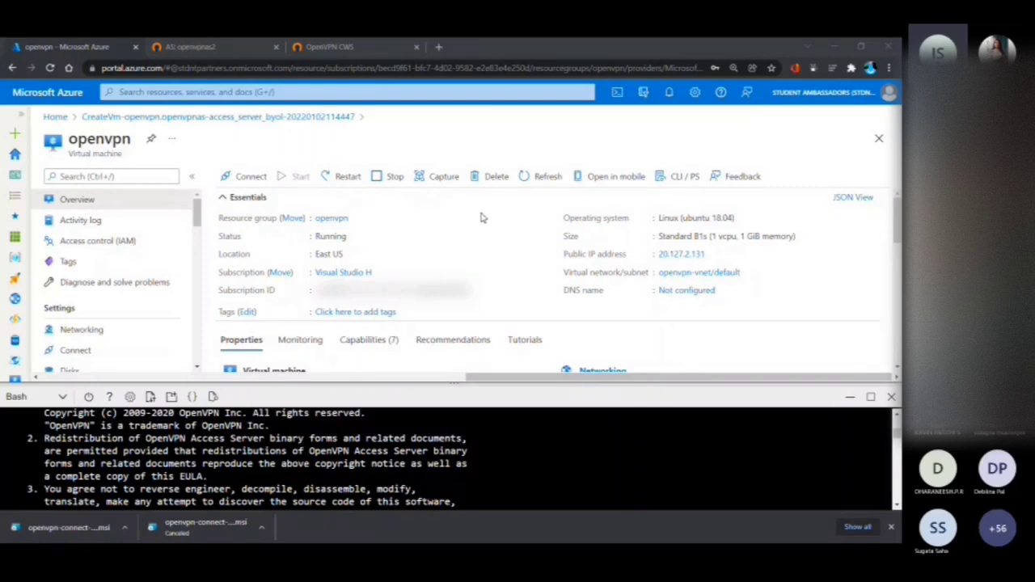
# Switch to OpenVPN Connect's Import Profile window over the admin Status Overview, and minimise the Teams meeting window
pyautogui.click(240, 53)
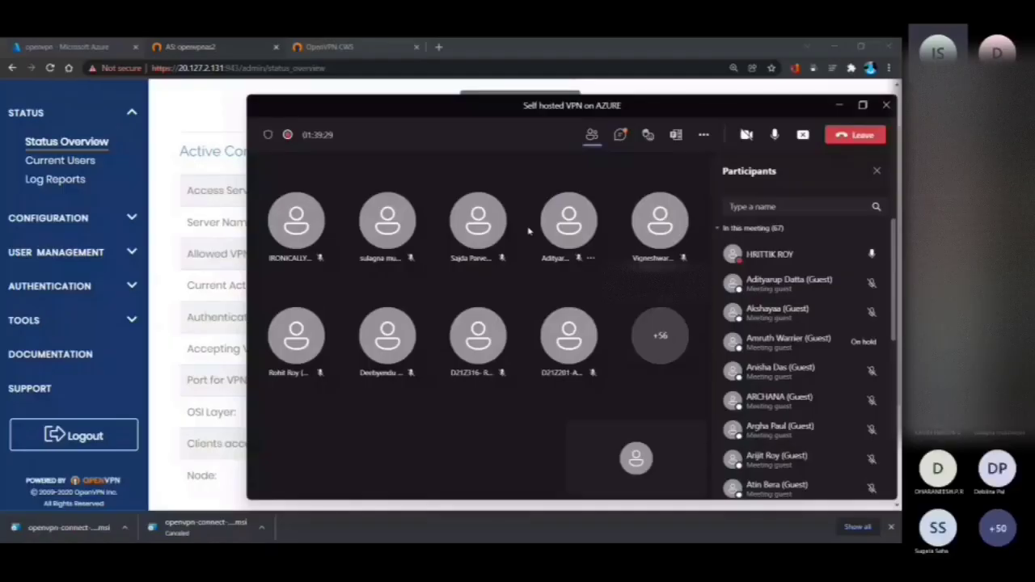
pyautogui.hotkey('alt', 'Tab')
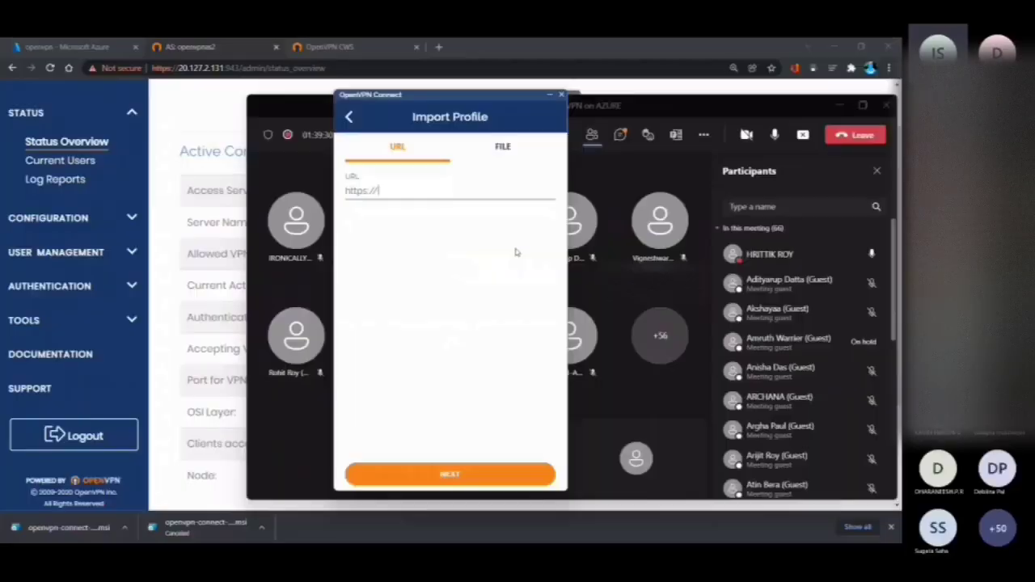
pyautogui.click(830, 106)
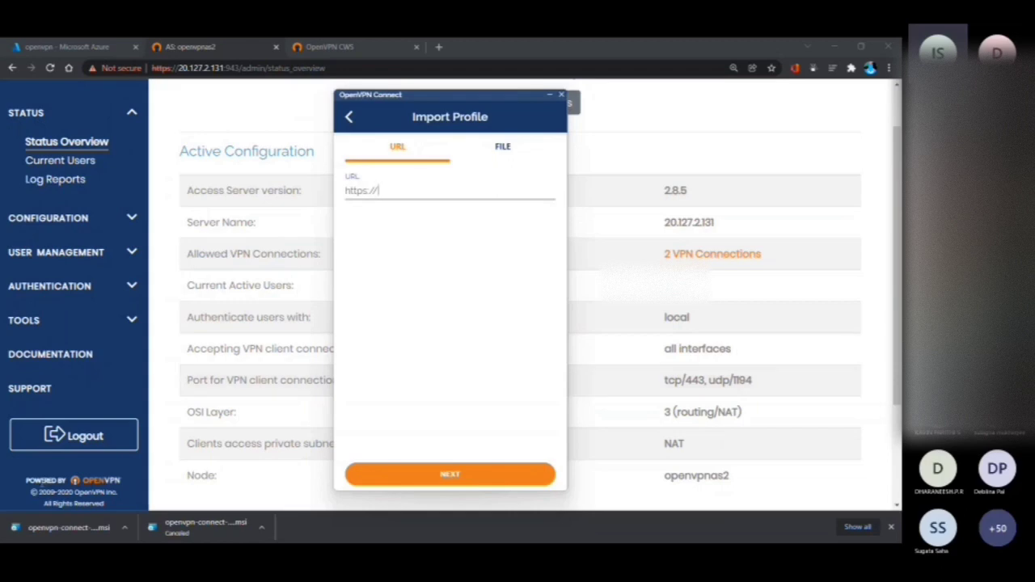
pyautogui.click(349, 47)
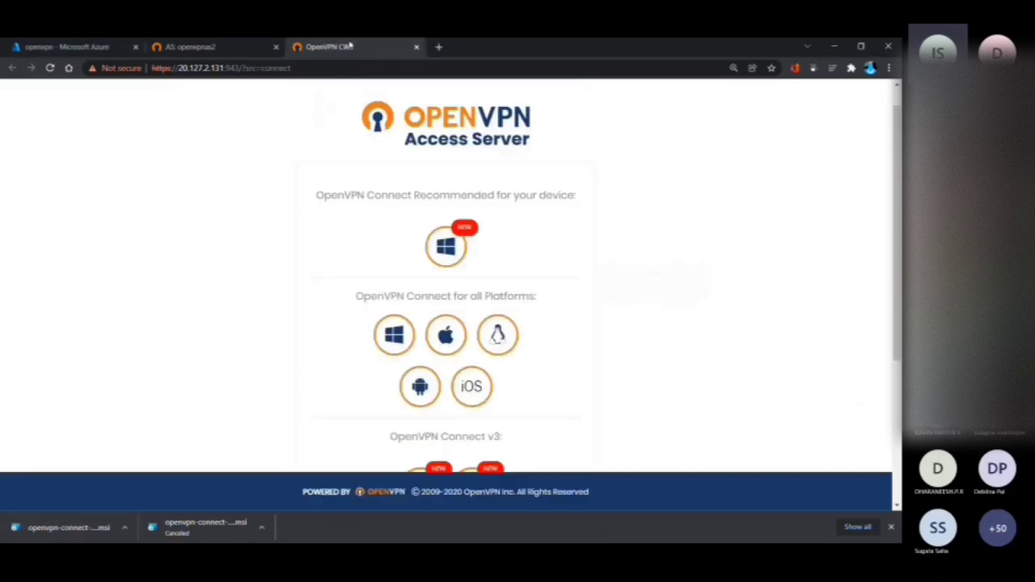
pyautogui.click(249, 50)
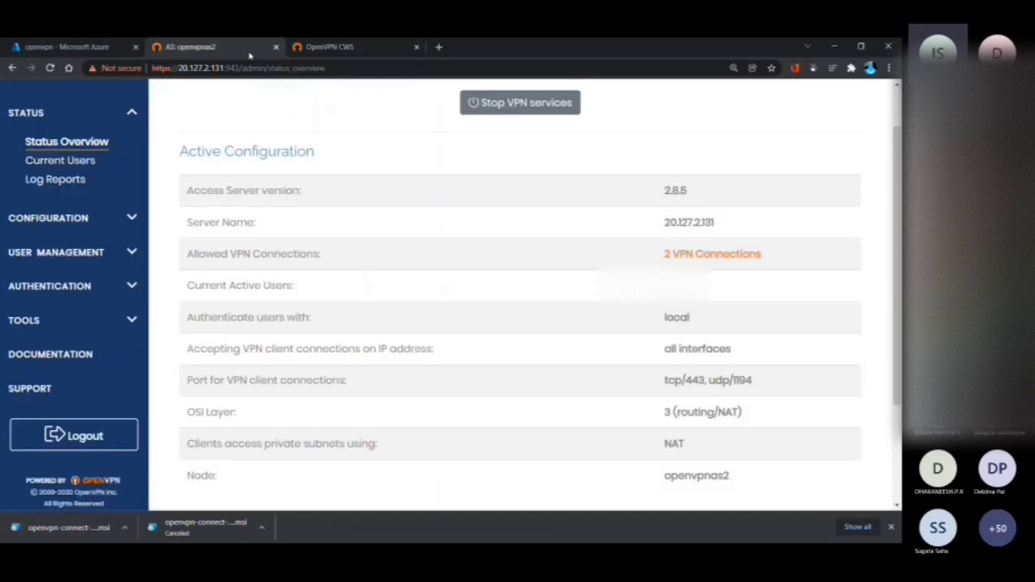
pyautogui.doubleClick(685, 222)
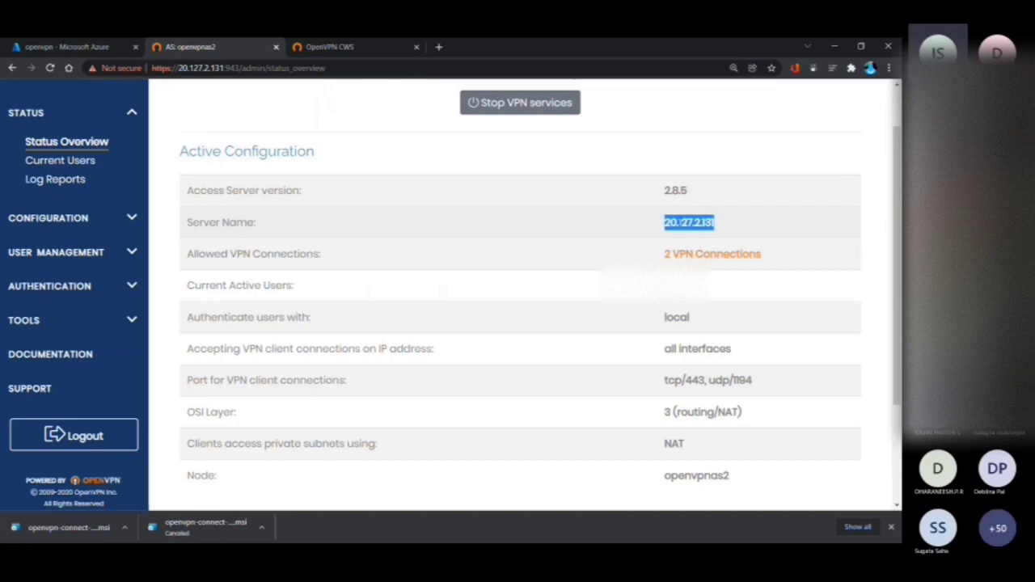
pyautogui.hotkey('ctrl', 'c')
pyautogui.hotkey('alt', 'Tab')
pyautogui.hotkey('ctrl', 'v')
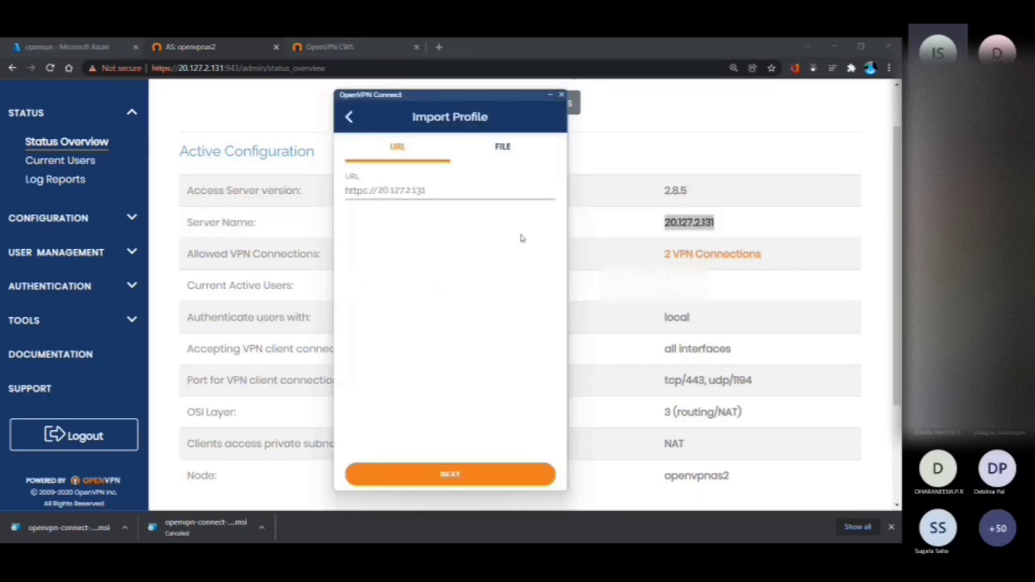
pyautogui.click(444, 489)
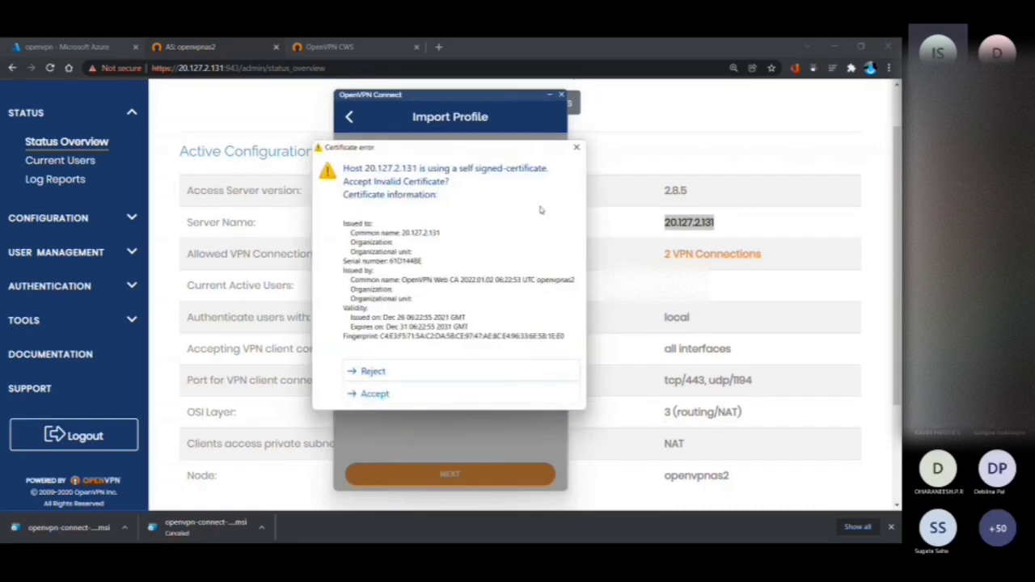
pyautogui.click(407, 394)
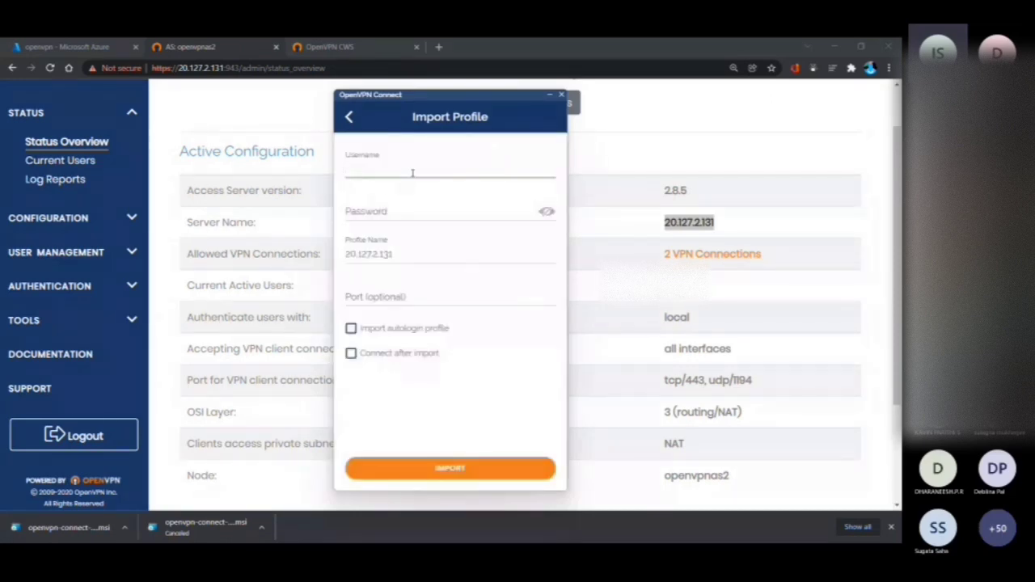
# Import the server profile with the username openvpn and the account password
pyautogui.write('open')
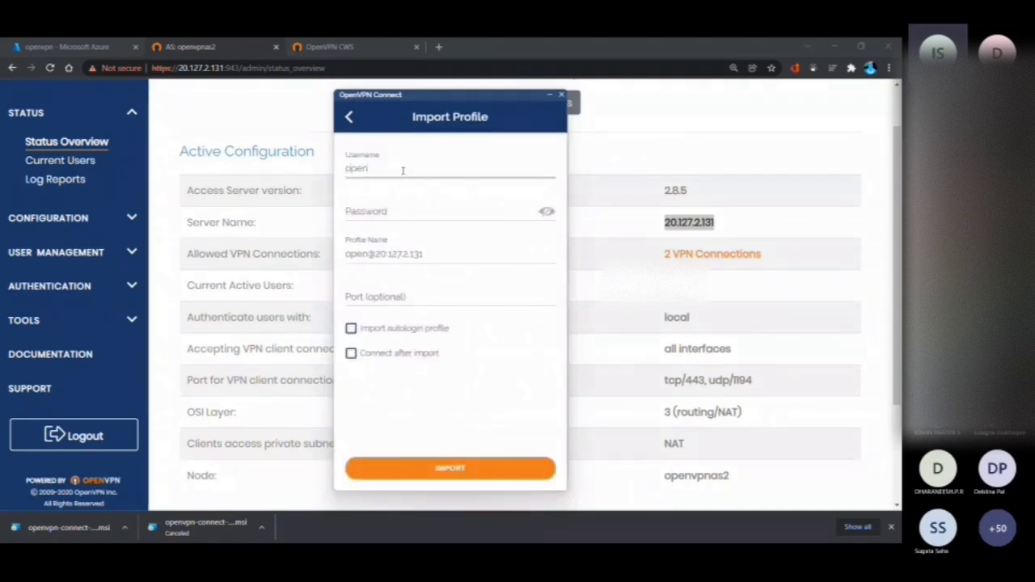
pyautogui.write('vpn')
pyautogui.click(405, 208)
pyautogui.write('•••••••')
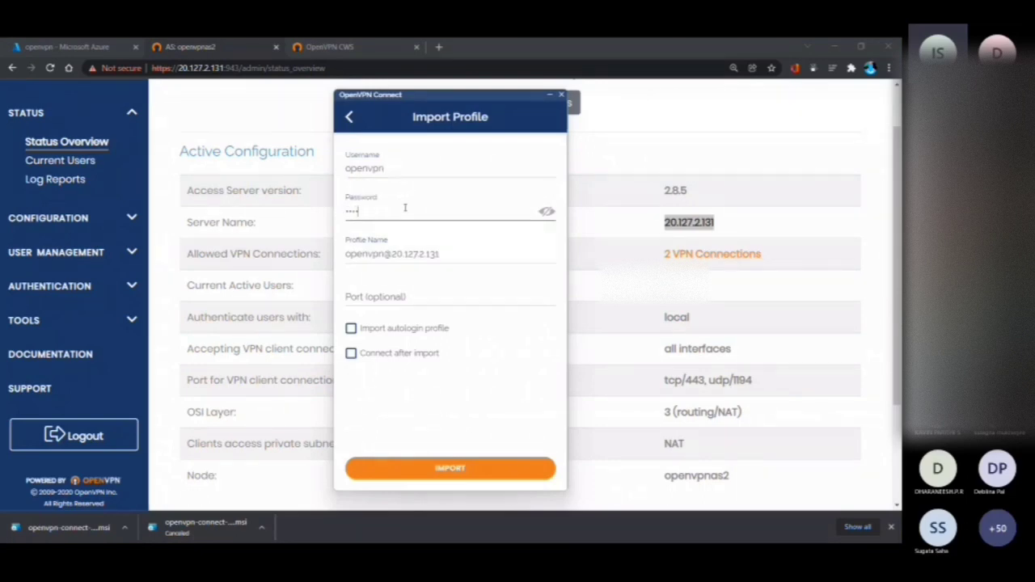
pyautogui.write('••••••••')
pyautogui.click(438, 471)
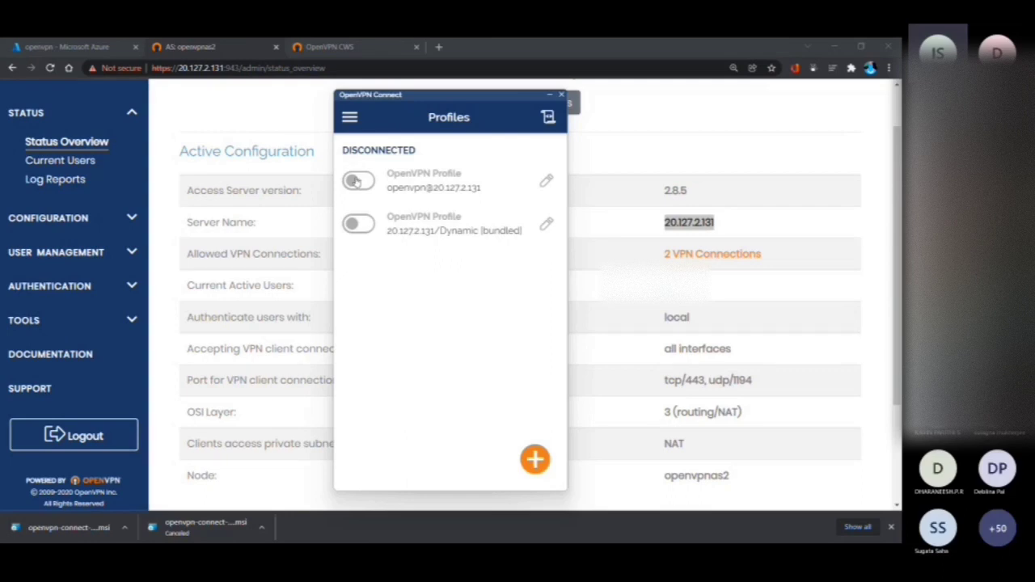
# Connect the newly imported openvpn profile to the VPN, entering the account password
pyautogui.click(356, 180)
pyautogui.write('••••••••••')
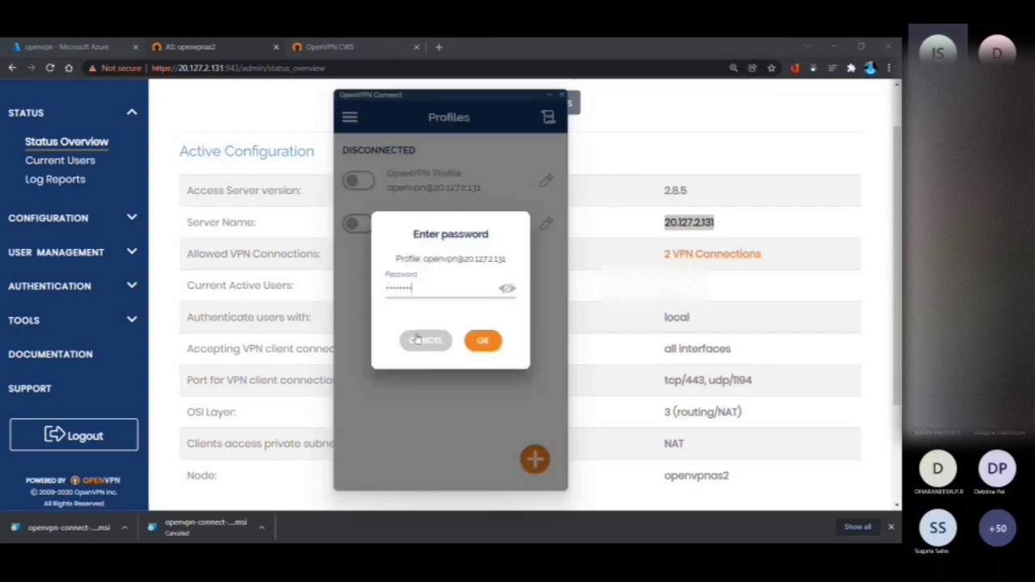
pyautogui.write('••••')
pyautogui.click(498, 343)
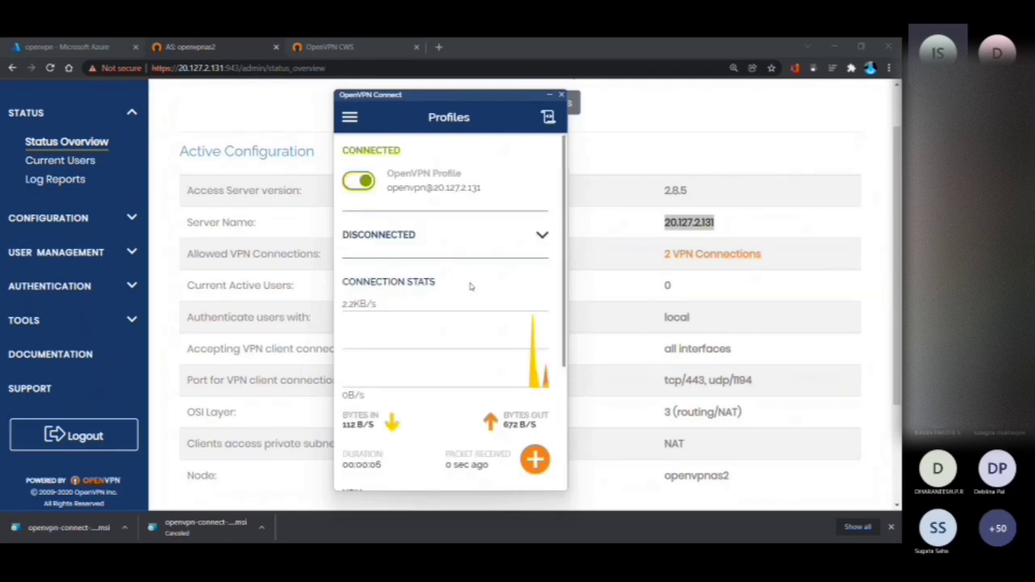
# Examine the Current Users list on the admin site and the connection statistics in OpenVPN Connect
pyautogui.click(69, 161)
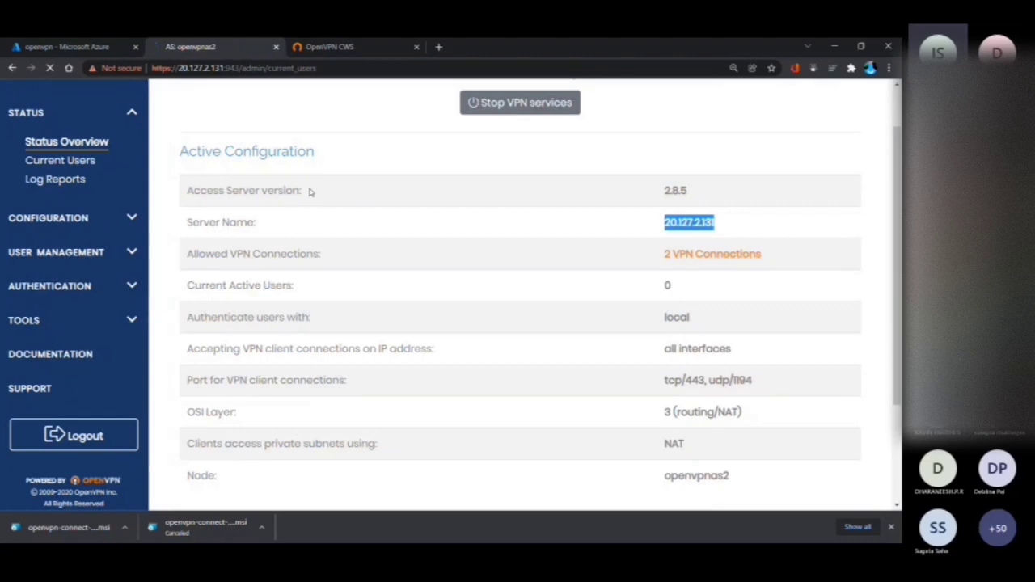
pyautogui.hotkey('alt', 'Tab')
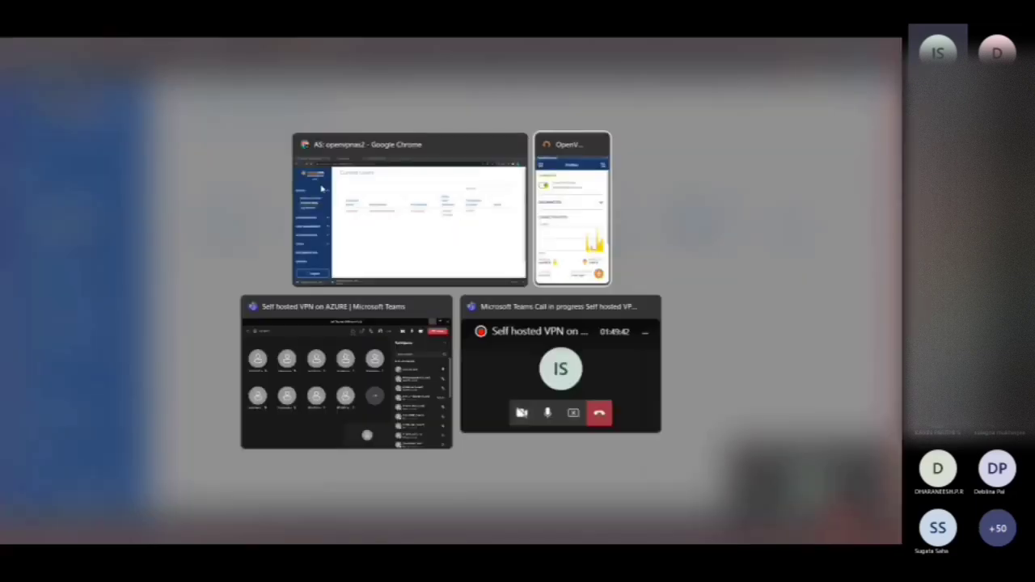
pyautogui.moveTo(423, 97); pyautogui.dragTo(350, 116)
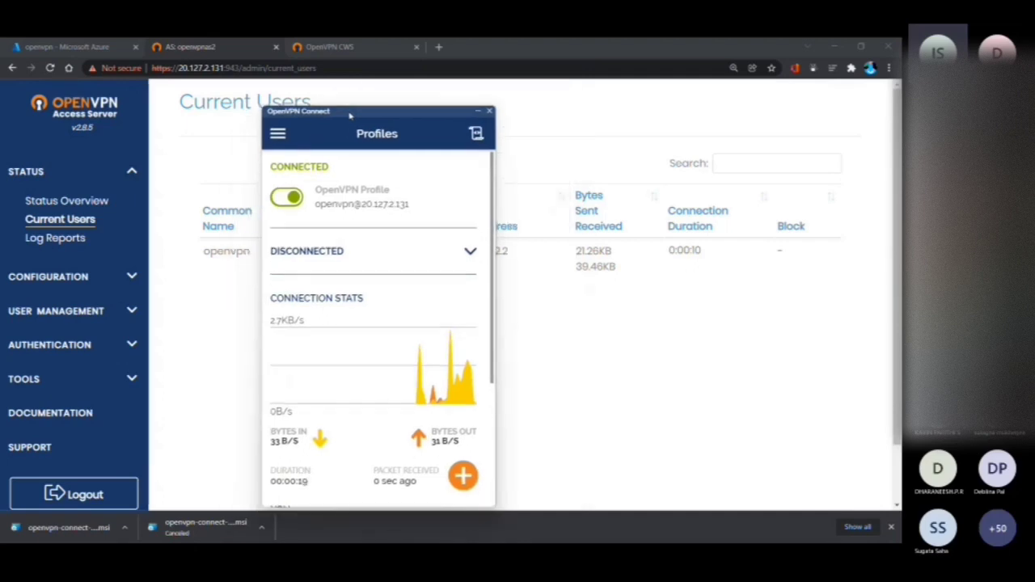
pyautogui.scroll(-3, 395, 400)
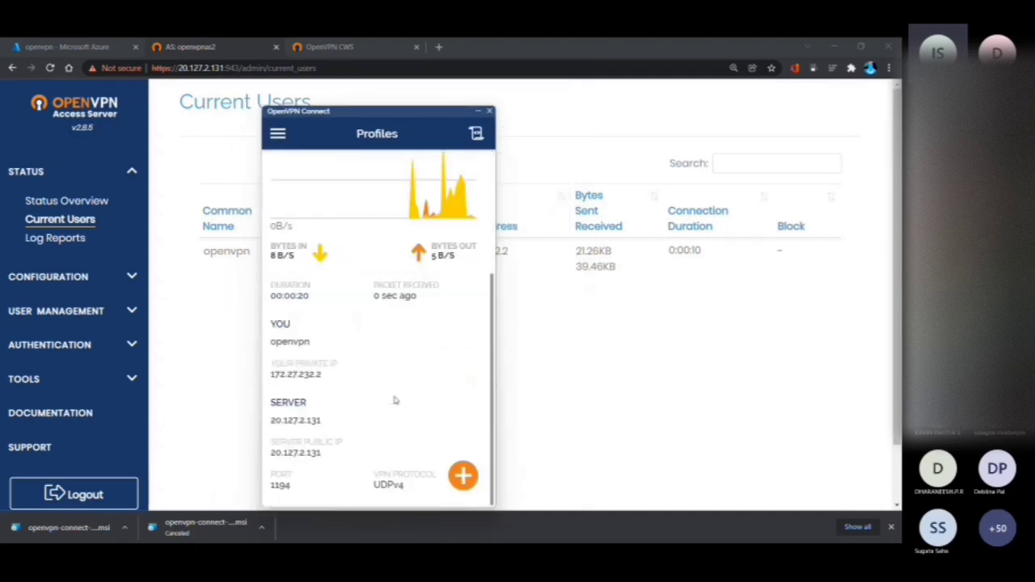
pyautogui.moveTo(385, 116); pyautogui.dragTo(427, 241)
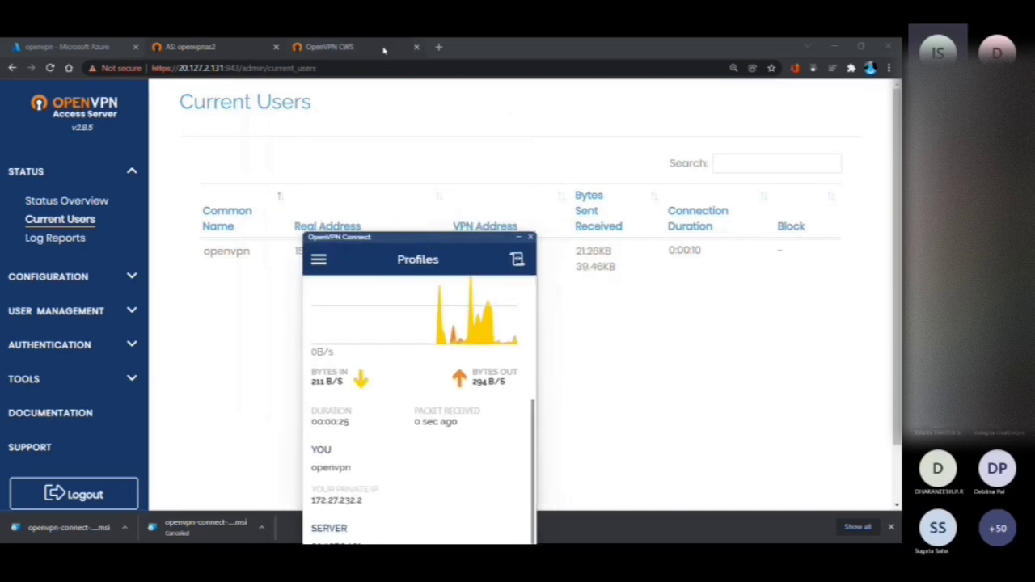
# Check the public IP address on whatismyipaddress.com in a new incognito window
pyautogui.click(439, 47)
pyautogui.hotkey('ctrl', 'shift', 'n')
pyautogui.write('whats my')
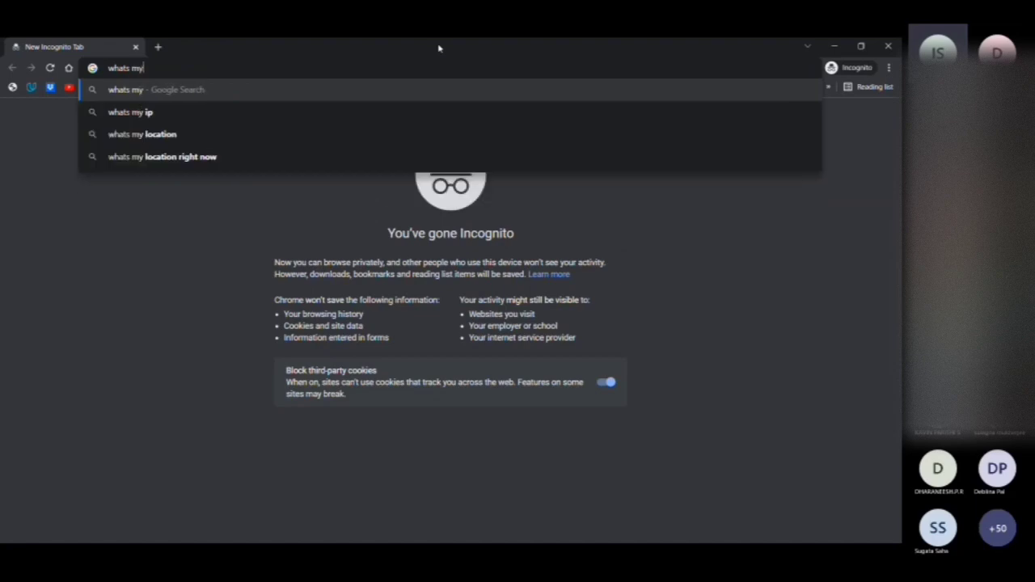
pyautogui.press('Down')
pyautogui.press('Return')
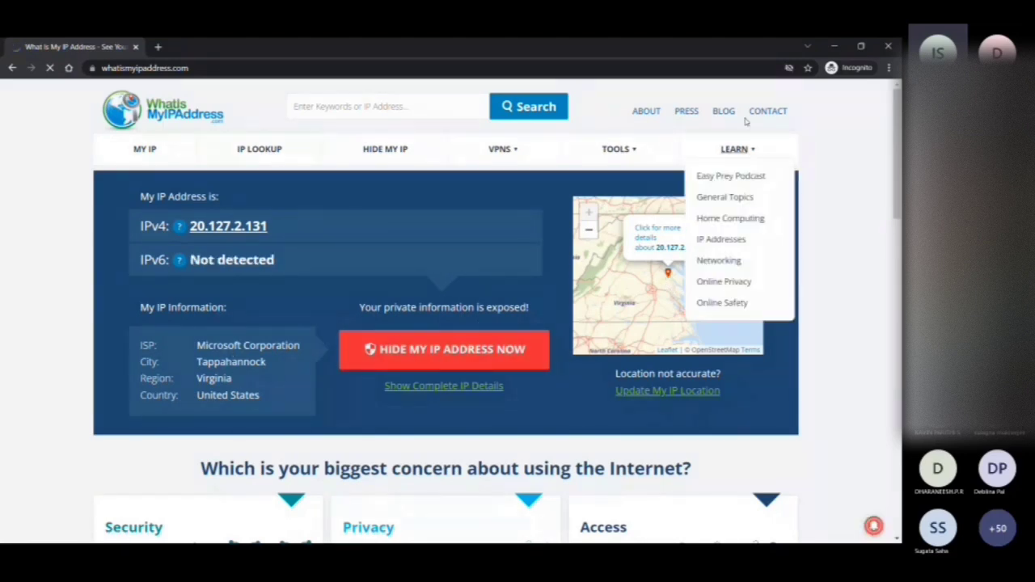
# Open youtube.com in the incognito window through the VPN connection
pyautogui.click(528, 68)
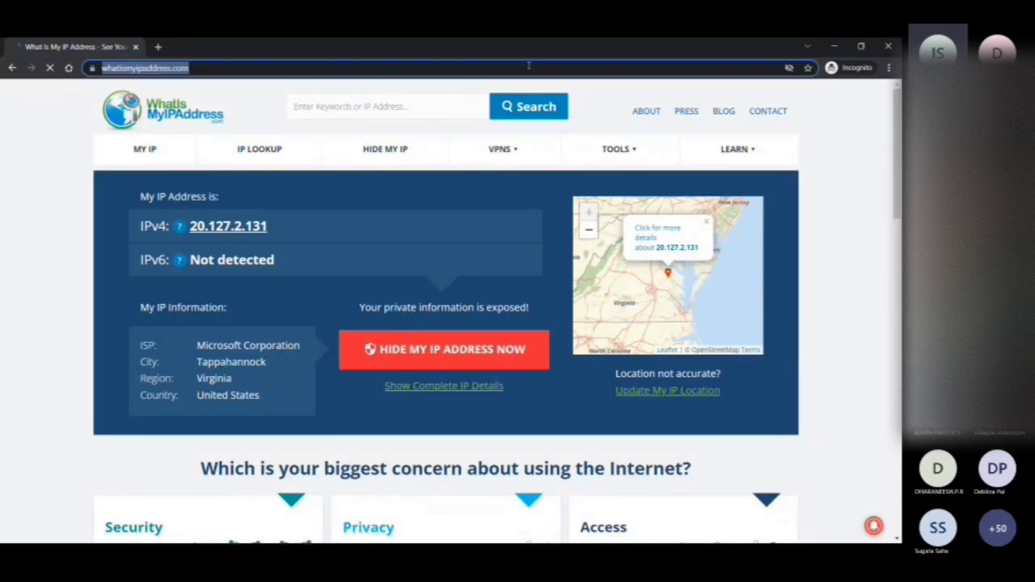
pyautogui.write('yout')
pyautogui.press('Return')
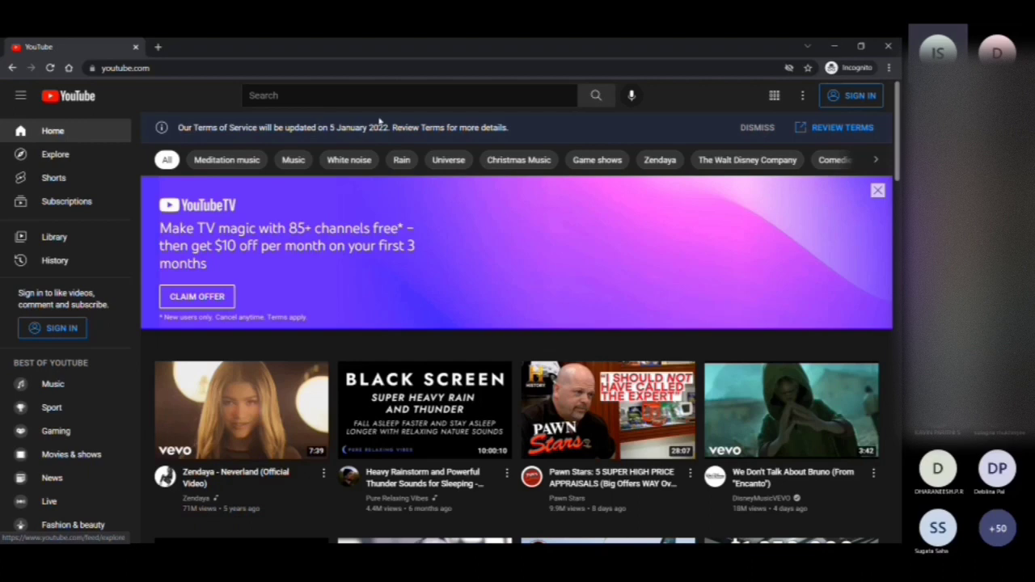
# Close the incognito window and return to the Current Users page of the Access Server admin site
pyautogui.click(888, 46)
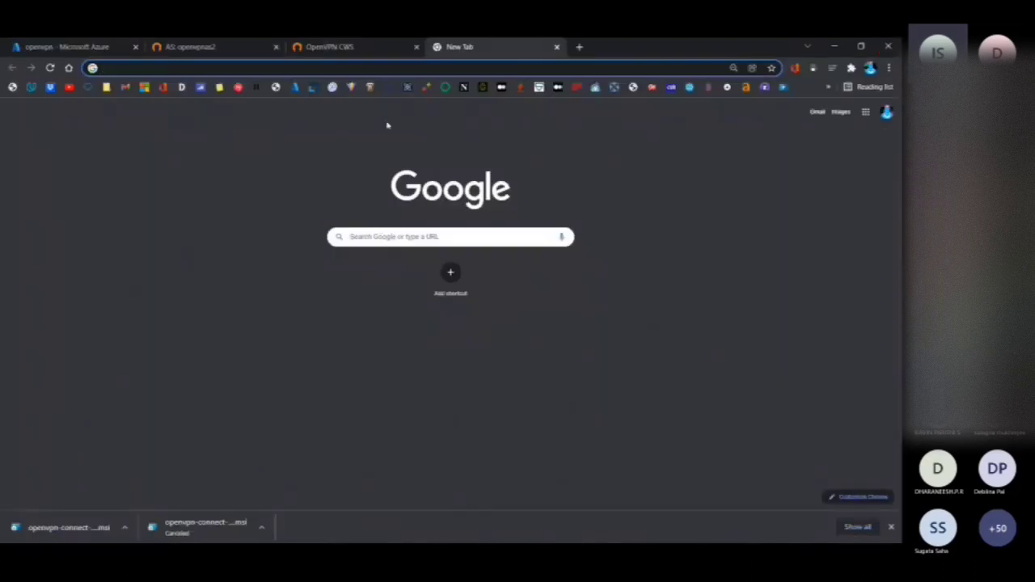
pyautogui.click(388, 44)
pyautogui.click(210, 47)
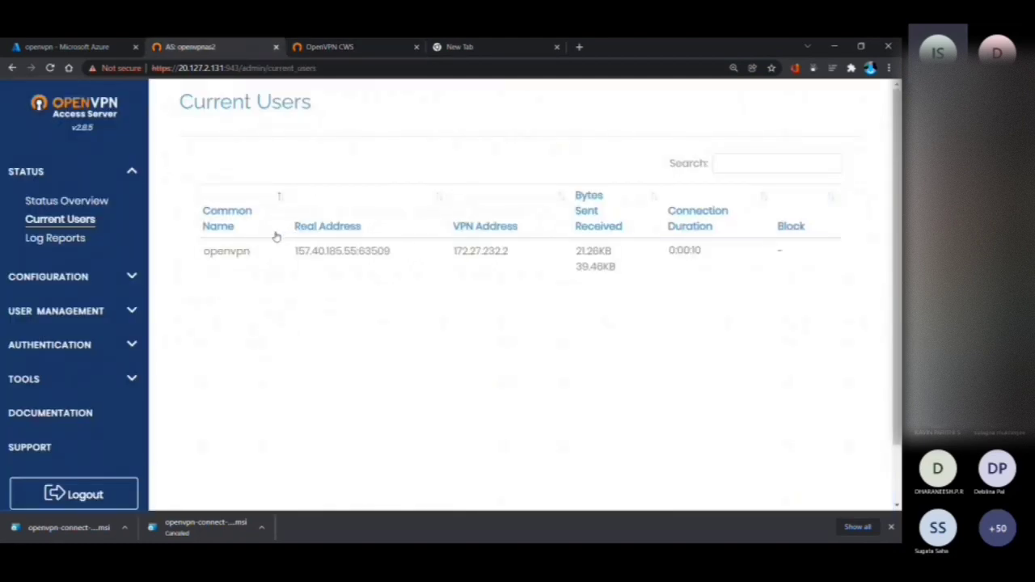
# Expand the Authentication options on the admin site and examine the connection statistics and server details in OpenVPN Connect
pyautogui.click(123, 344)
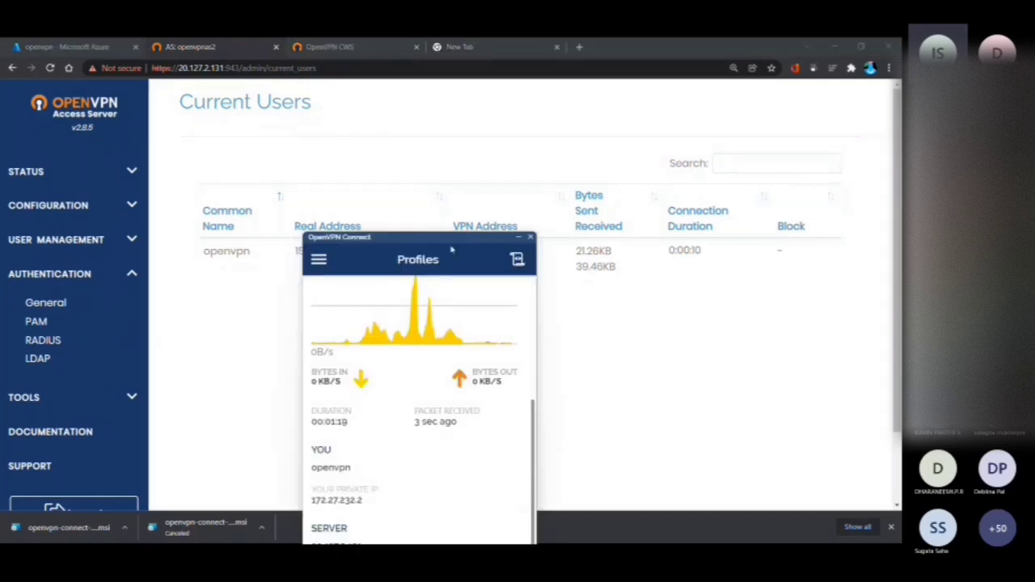
pyautogui.moveTo(460, 237); pyautogui.dragTo(459, 73)
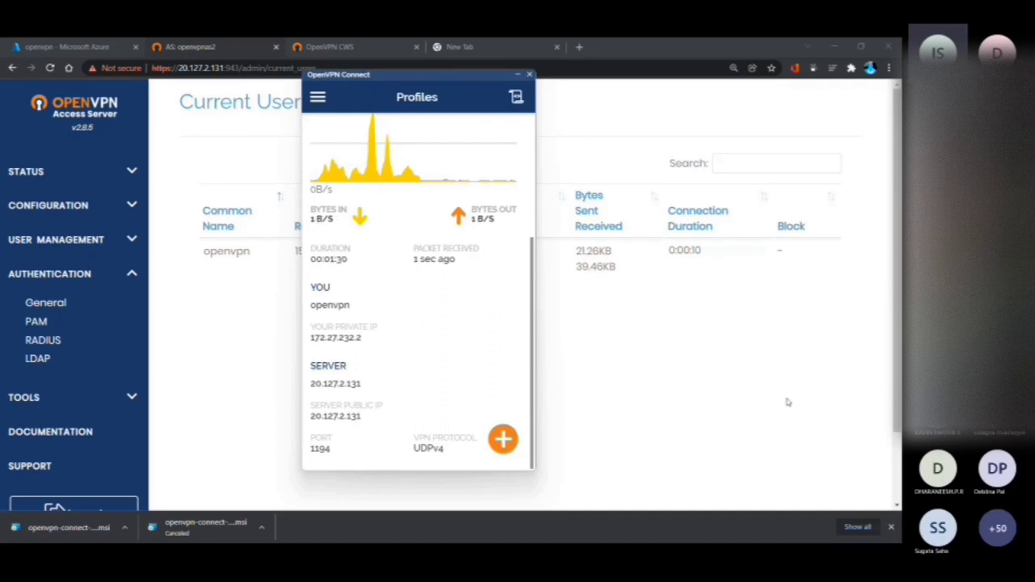
pyautogui.click(811, 476)
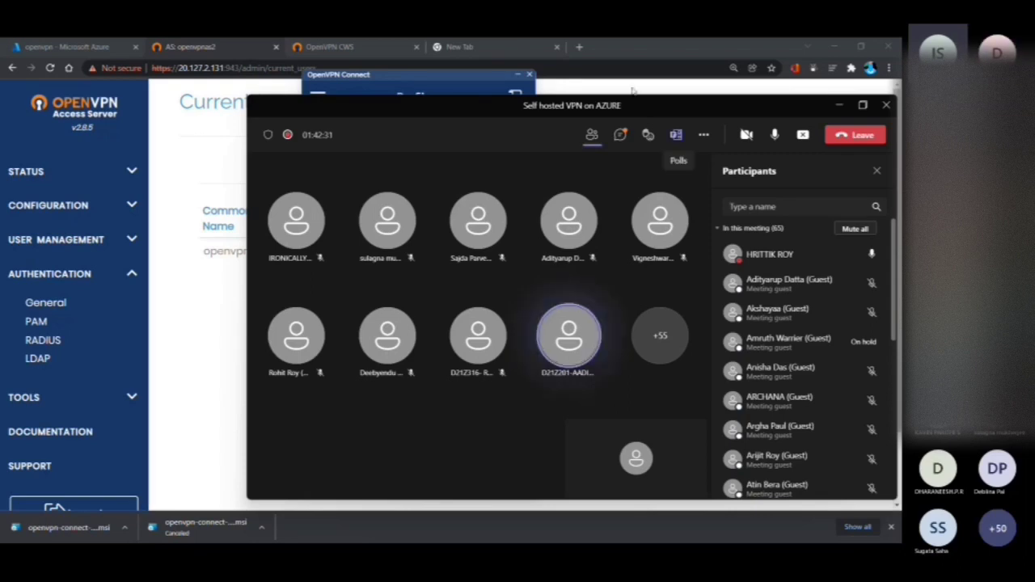
# Open the Android connection guide from the OpenVPN Connect download page and find the open source OpenVPN for Android section
pyautogui.click(362, 44)
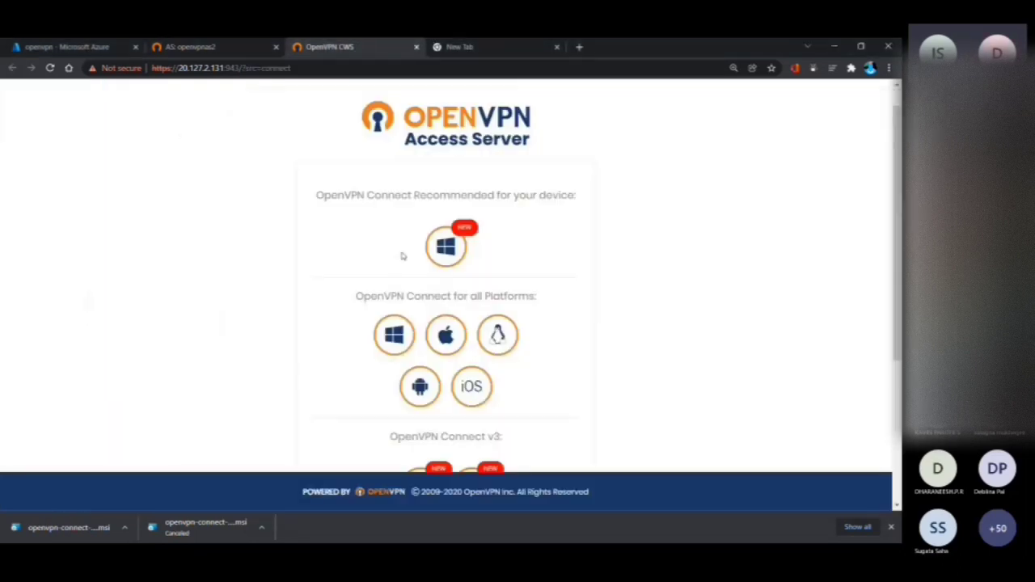
pyautogui.click(416, 389)
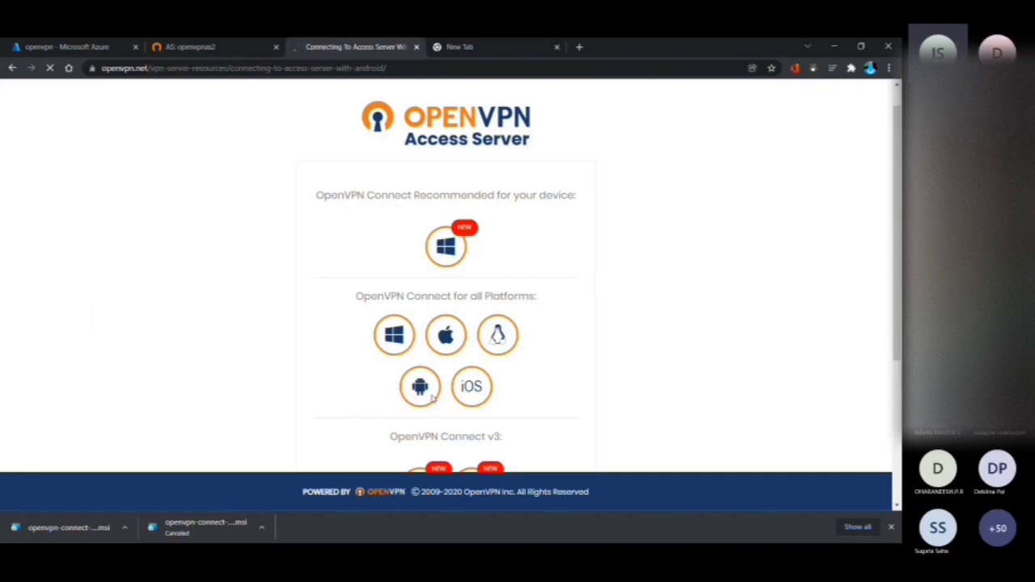
pyautogui.scroll(-10, 434, 399)
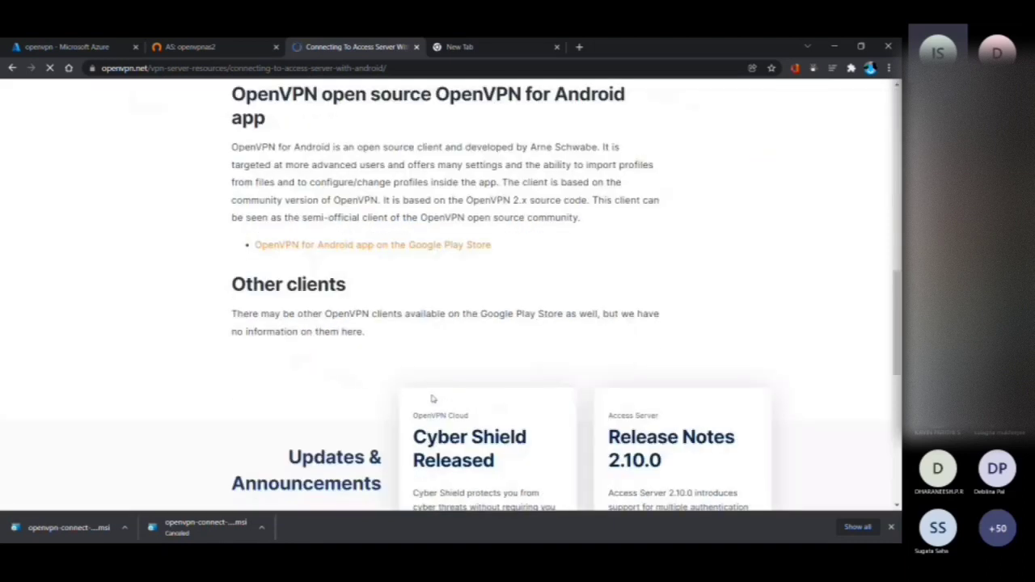
# Try to open the Google Play Store page of the OpenVPN for Android app, and reload its address
pyautogui.click(385, 234)
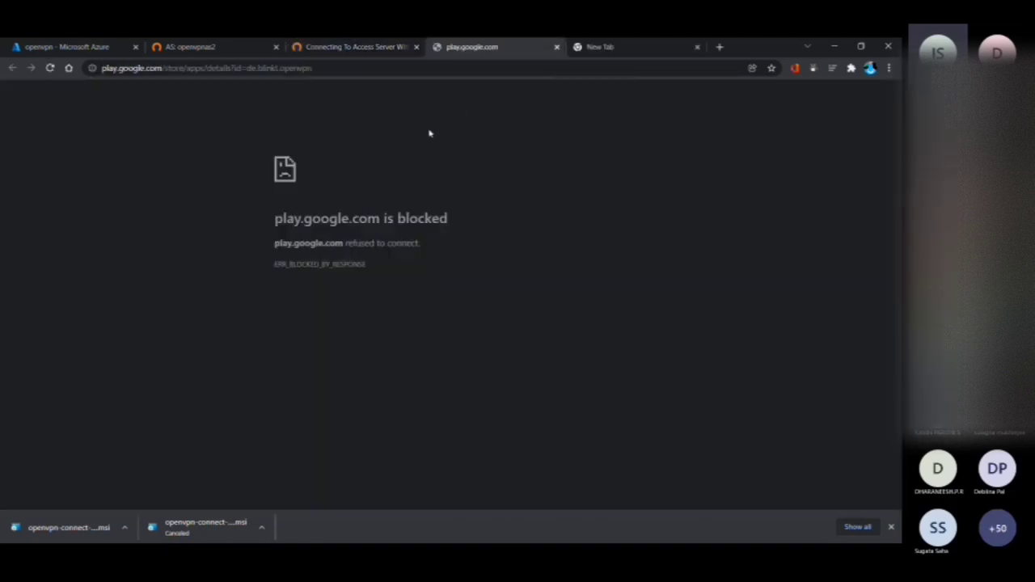
pyautogui.click(272, 68)
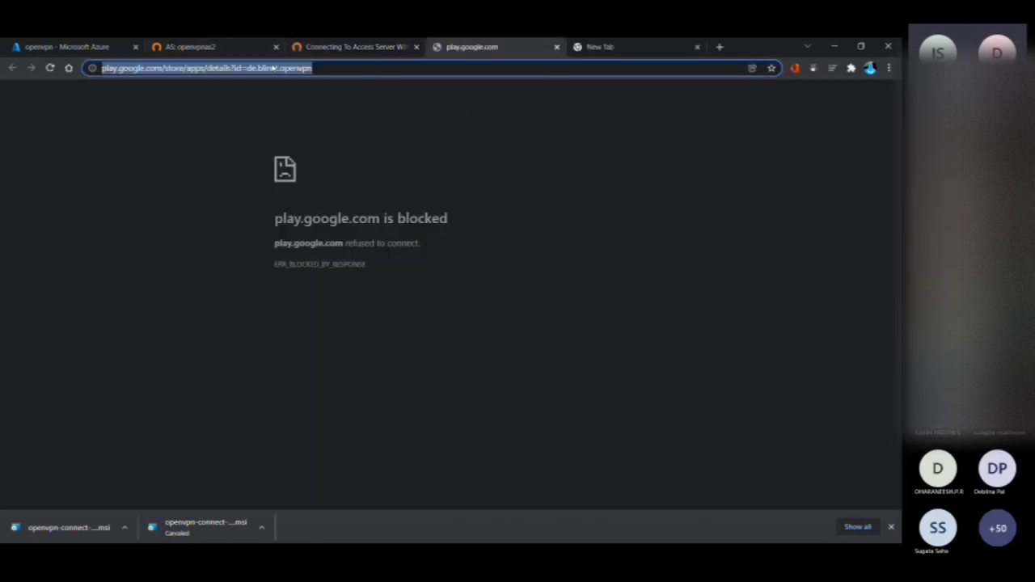
pyautogui.press('Return')
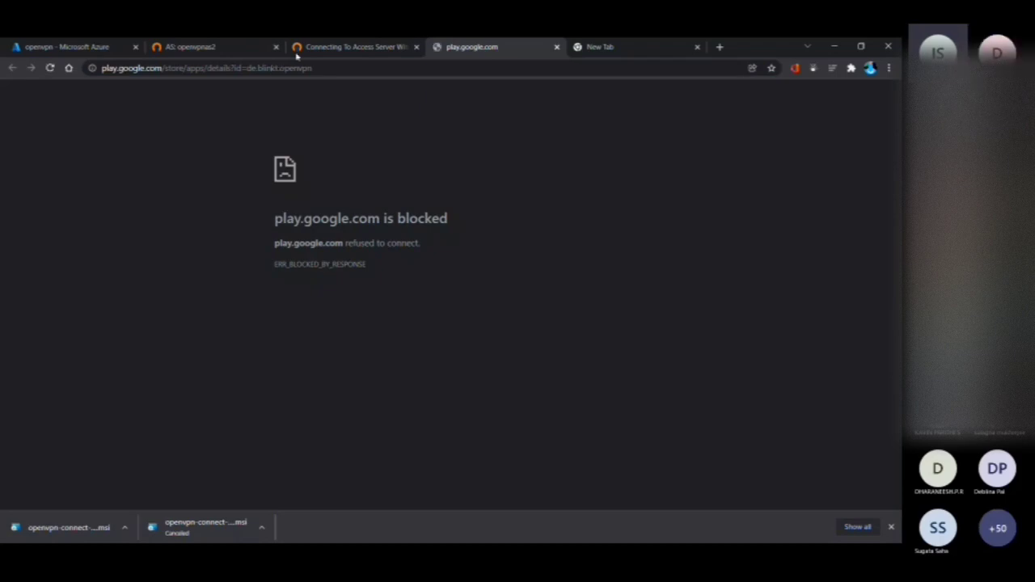
# Return to the Android connection guide and review its client app sections up to the start of the article
pyautogui.click(297, 54)
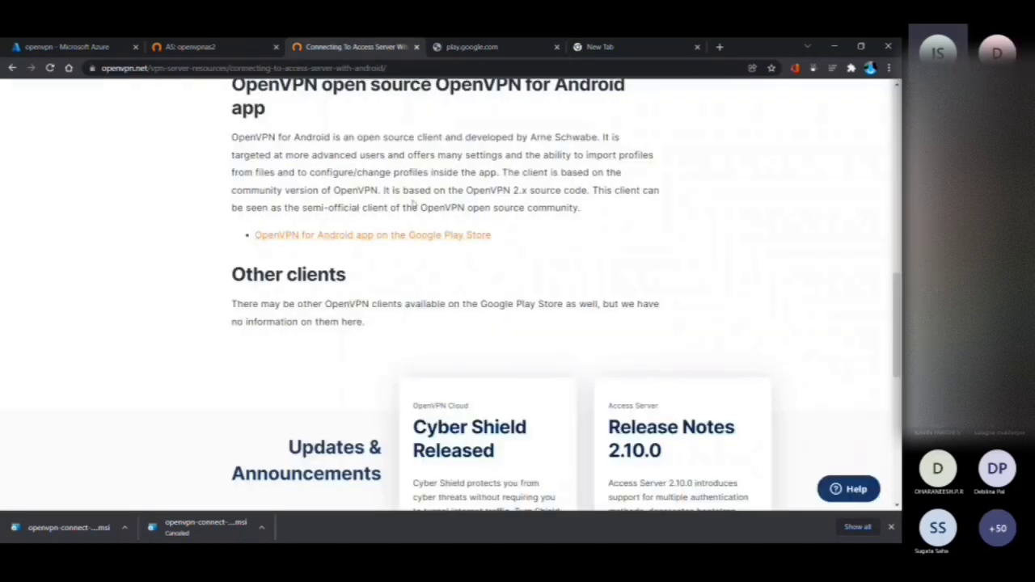
pyautogui.scroll(1, 406, 169)
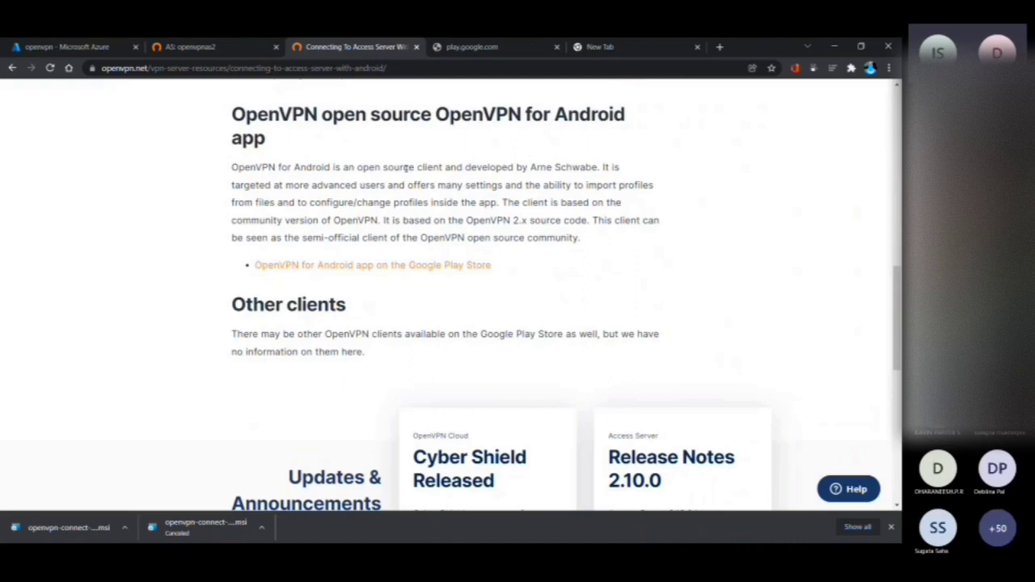
pyautogui.scroll(3, 406, 168)
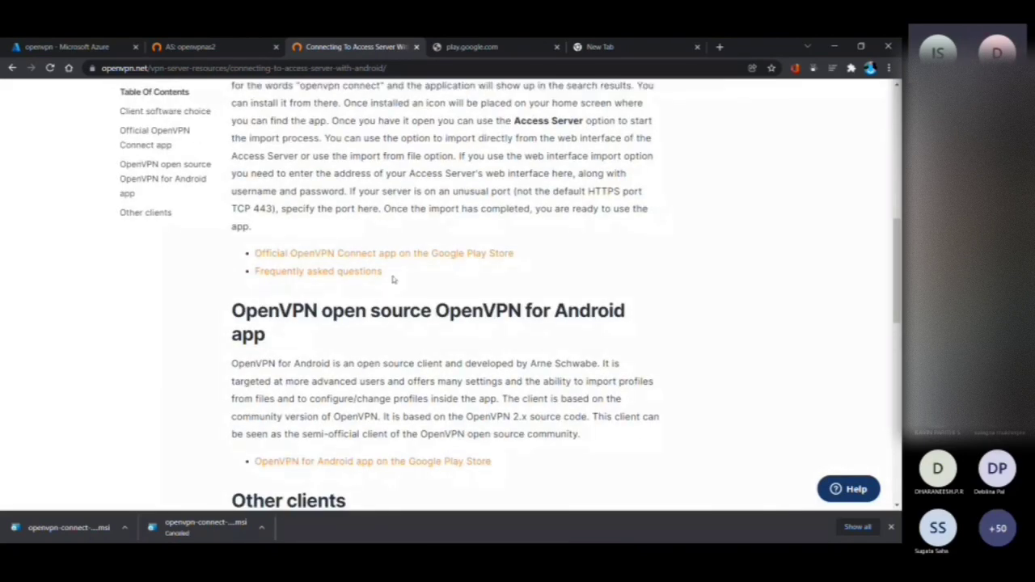
pyautogui.scroll(6, 394, 280)
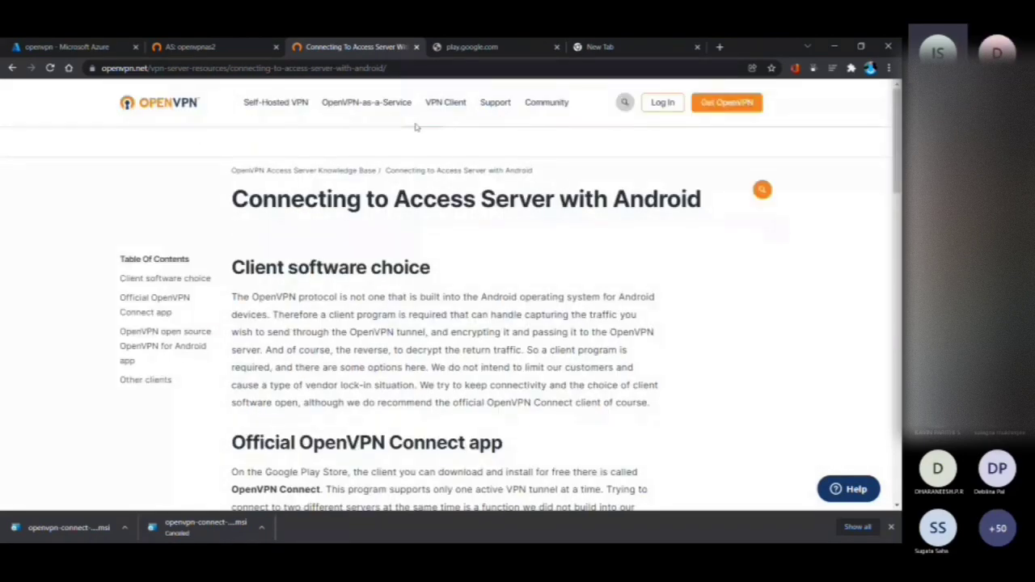
# Open the Status Overview page on the Access Server admin site
pyautogui.click(245, 52)
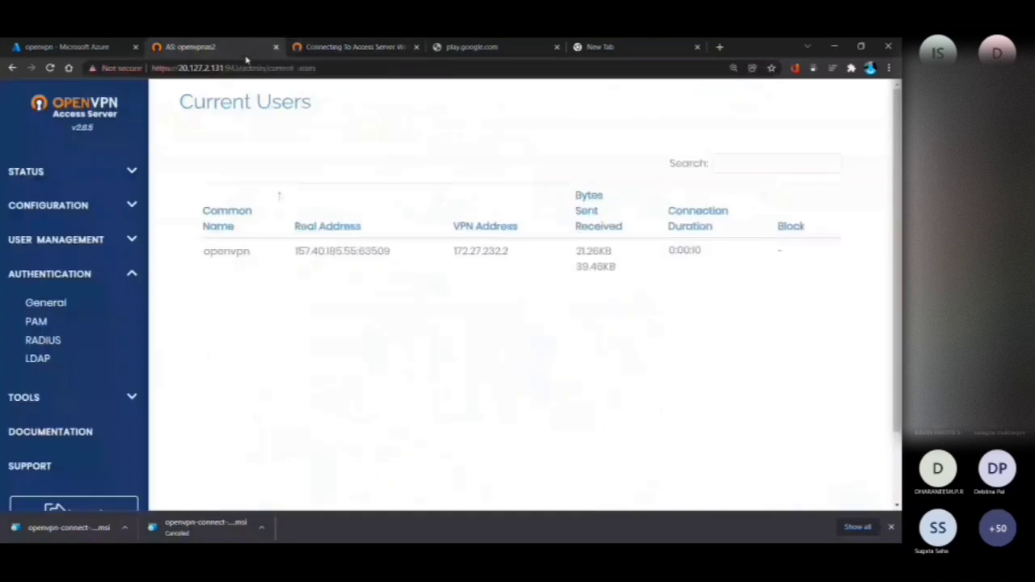
pyautogui.click(80, 181)
pyautogui.click(81, 204)
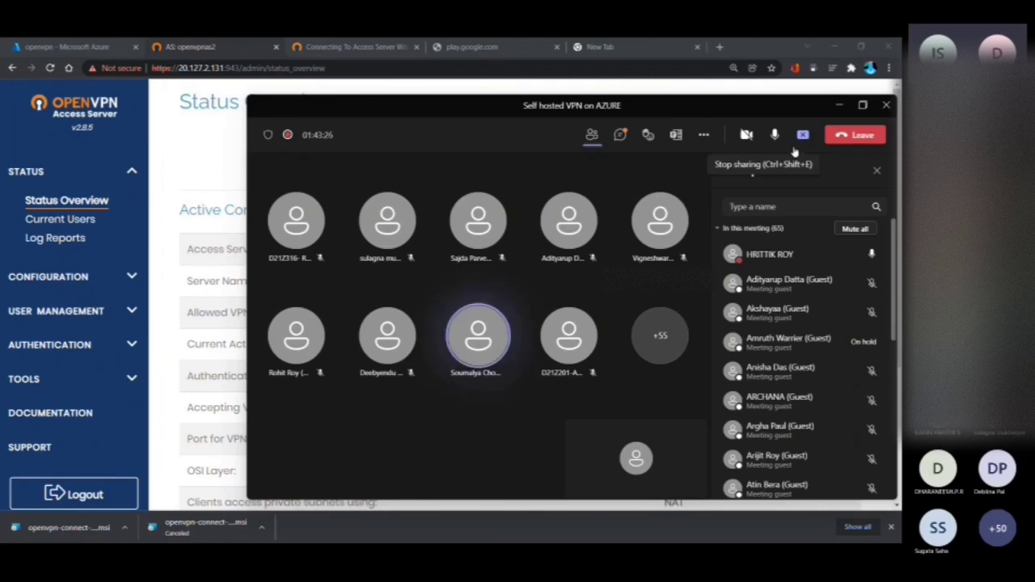
# Stop sharing the screen in the Microsoft Teams meeting
pyautogui.click(795, 150)
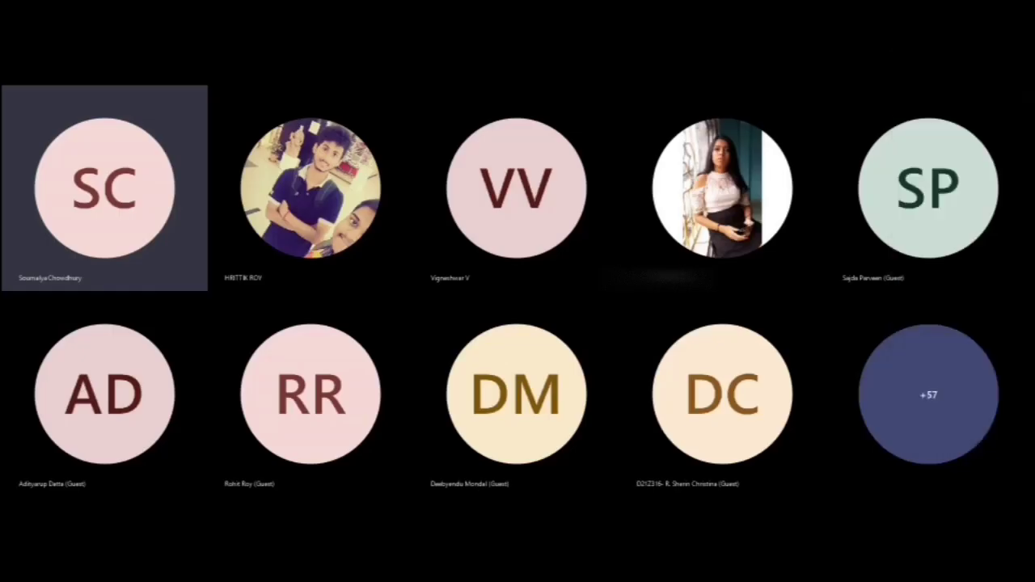